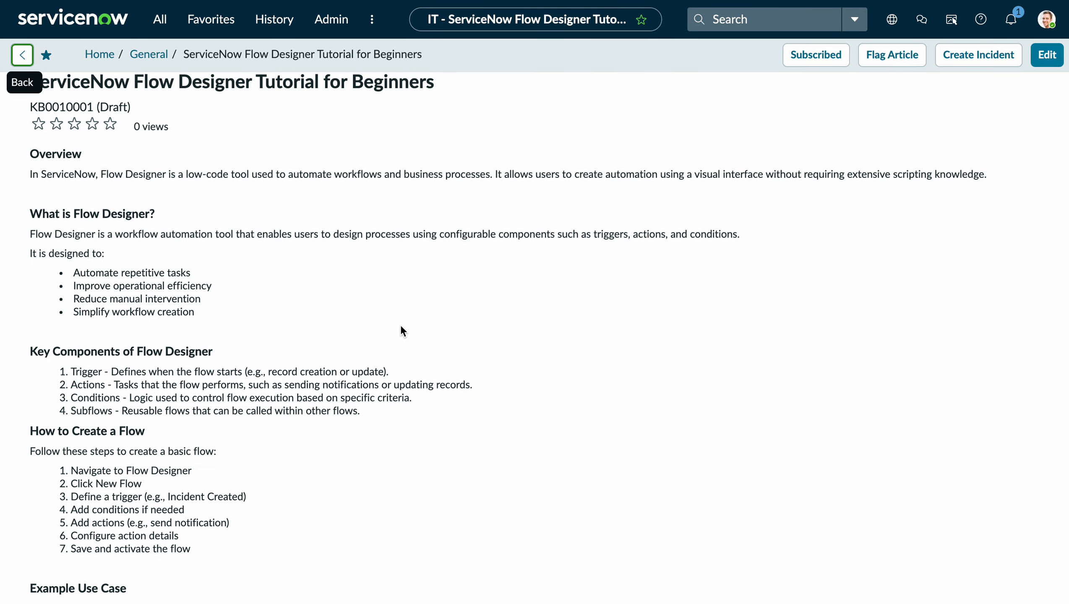
Step: Read through the Flow Designer tutorial article from the overview down to the common mistakes and best practices
{"action": "scroll", "coordinate": [402, 326], "scroll_direction": "down", "scroll_amount": 1}
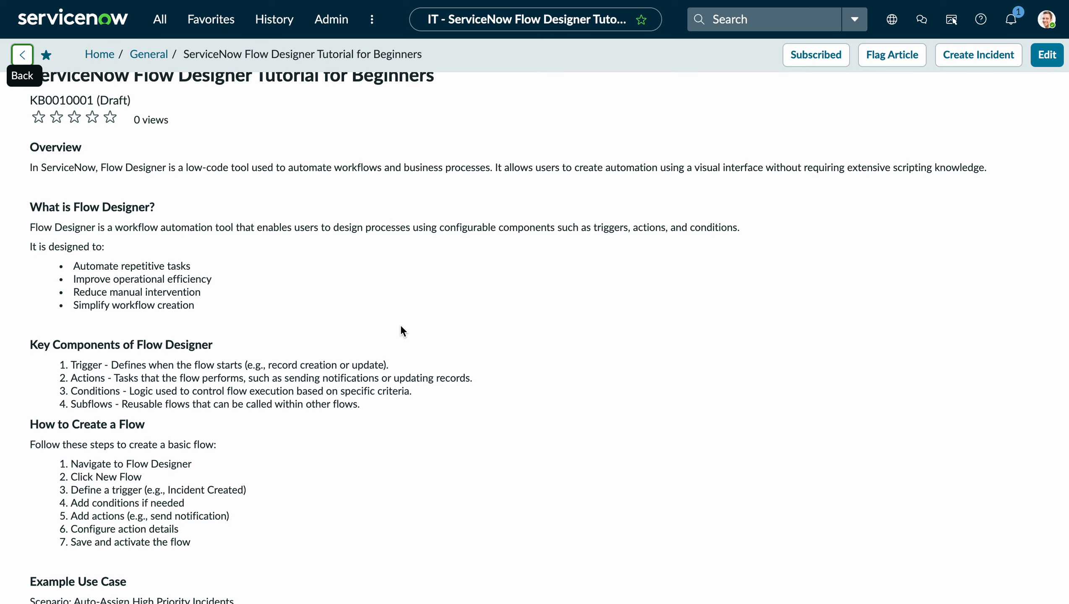
{"action": "scroll", "coordinate": [402, 328], "scroll_direction": "down", "scroll_amount": 3}
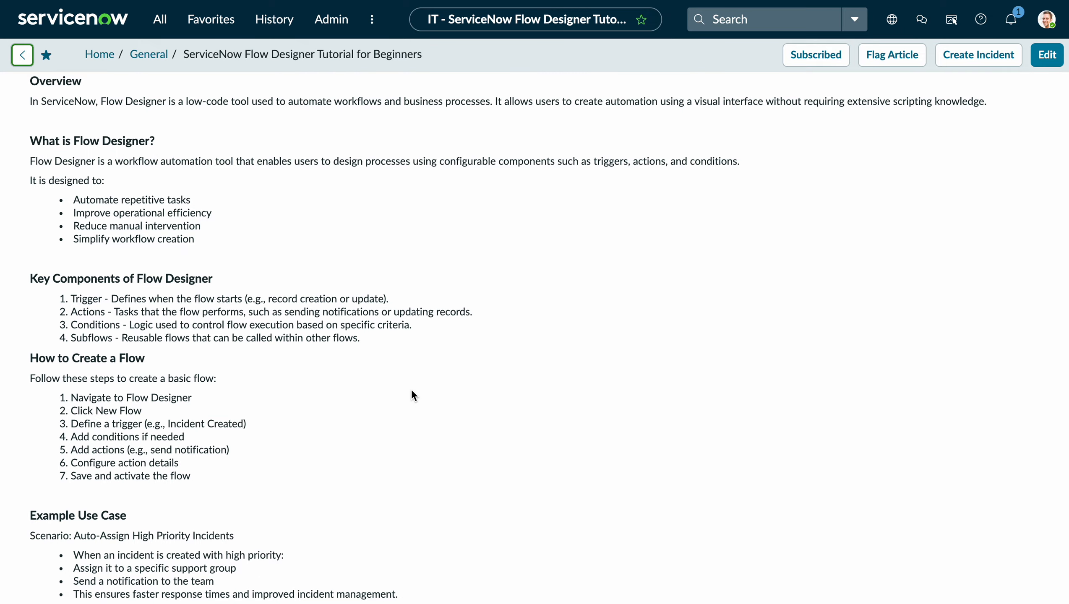
{"action": "scroll", "coordinate": [413, 391], "scroll_direction": "down", "scroll_amount": 4}
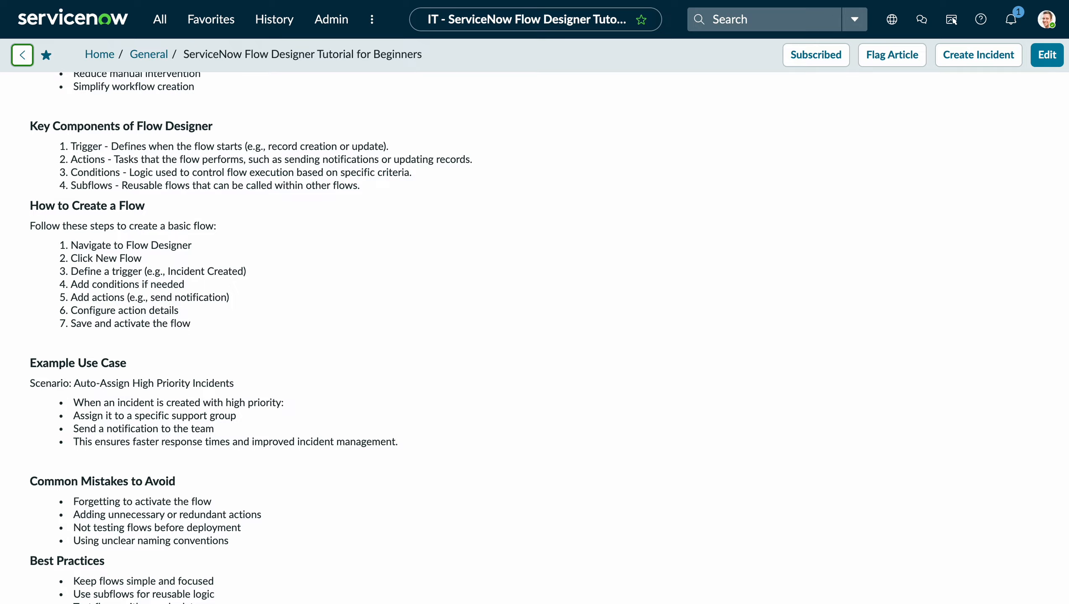
Step: Duplicate the knowledge article's browser tab and open Flow Designer from it by filtering the navigator for "flow de"
{"action": "left_click", "coordinate": [313, 1]}
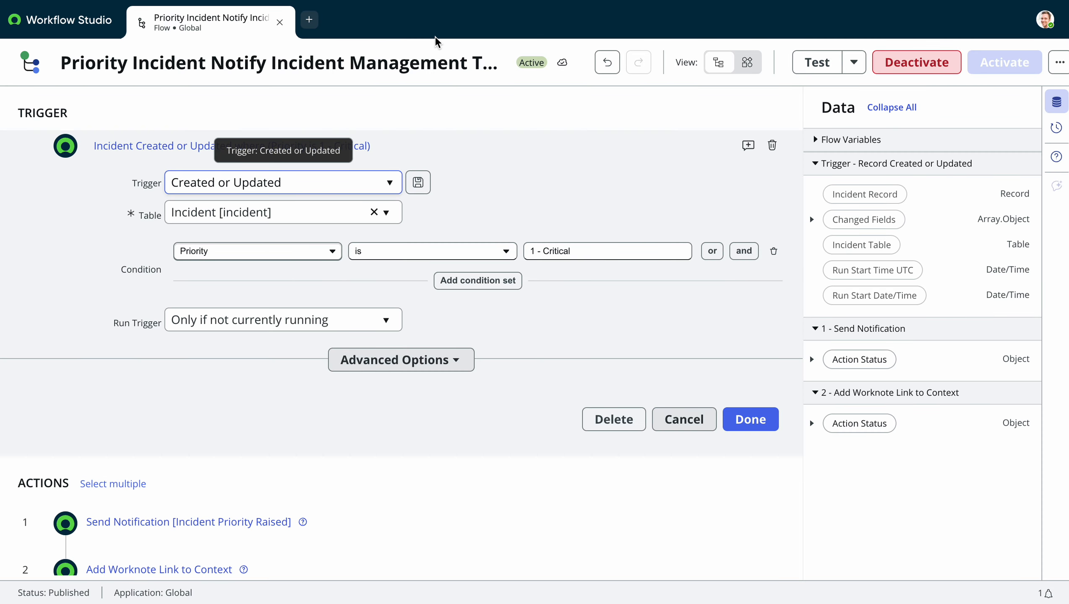
{"action": "right_click", "coordinate": [178, 1]}
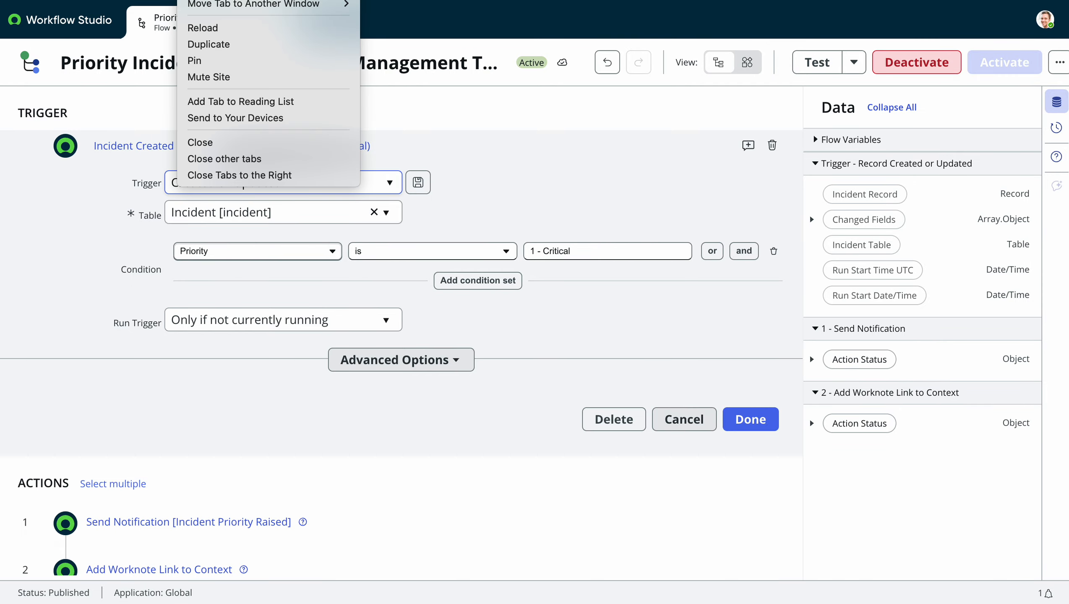
{"action": "left_click", "coordinate": [229, 45]}
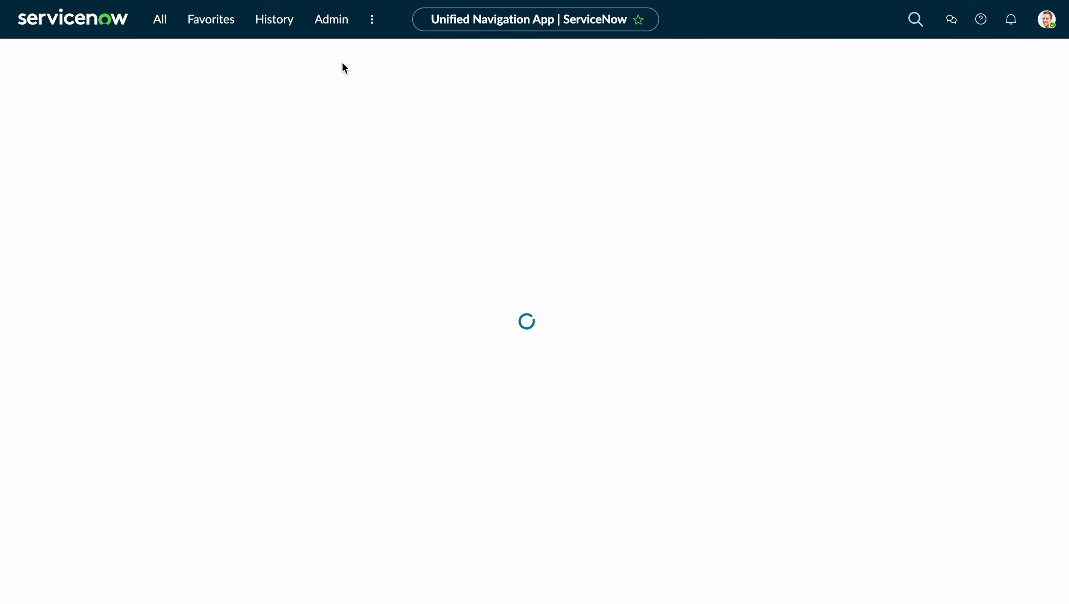
{"action": "left_click", "coordinate": [170, 23]}
{"action": "type", "text": "flow de"}
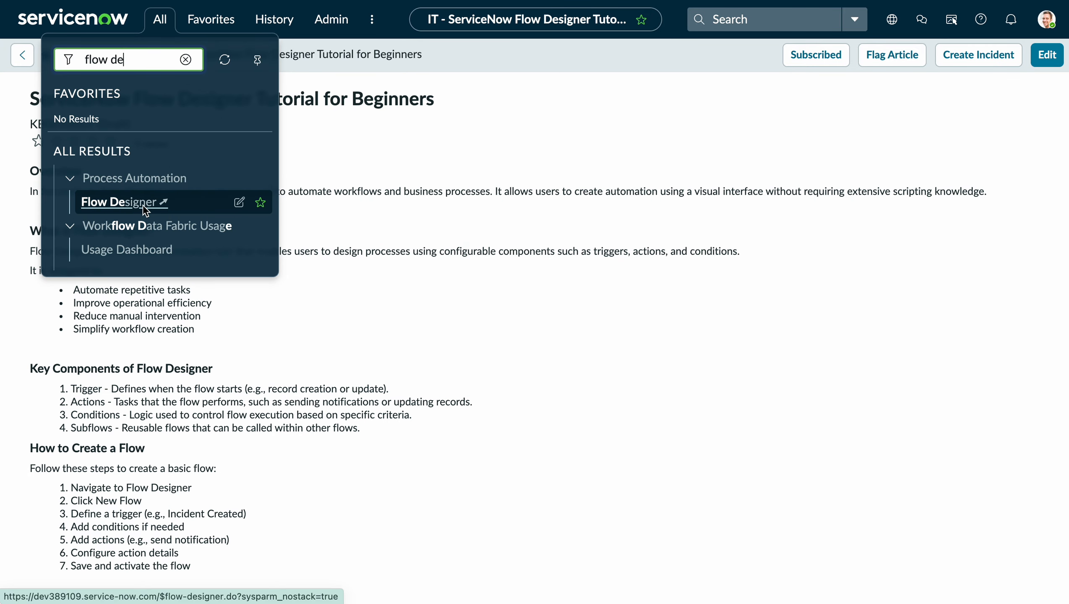
{"action": "left_click", "coordinate": [144, 205]}
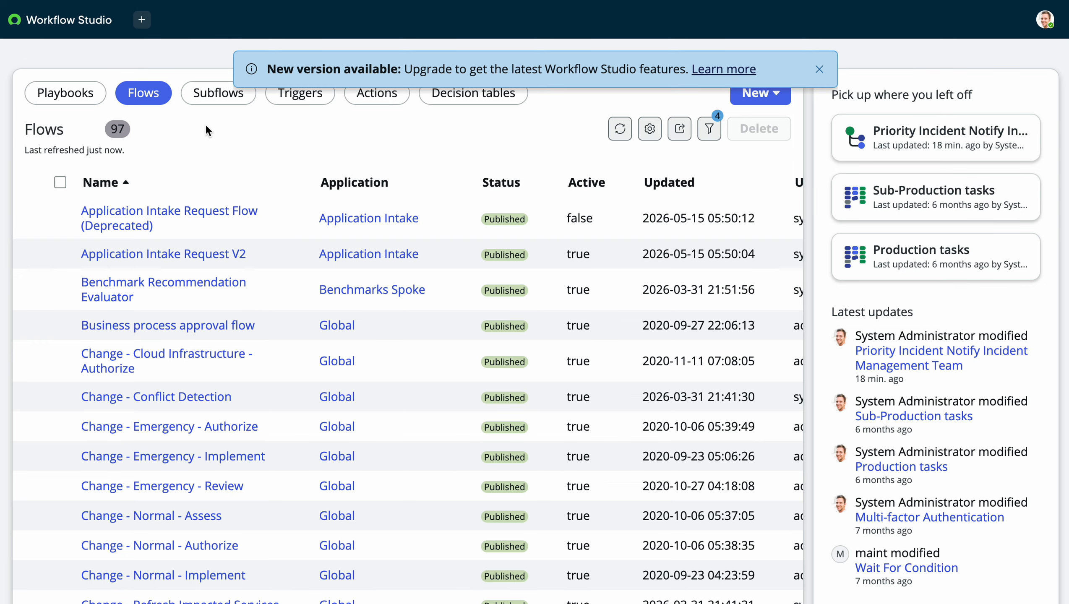
Step: Dismiss the new version notice and build a new flow named Test in the Global application
{"action": "left_click", "coordinate": [820, 69]}
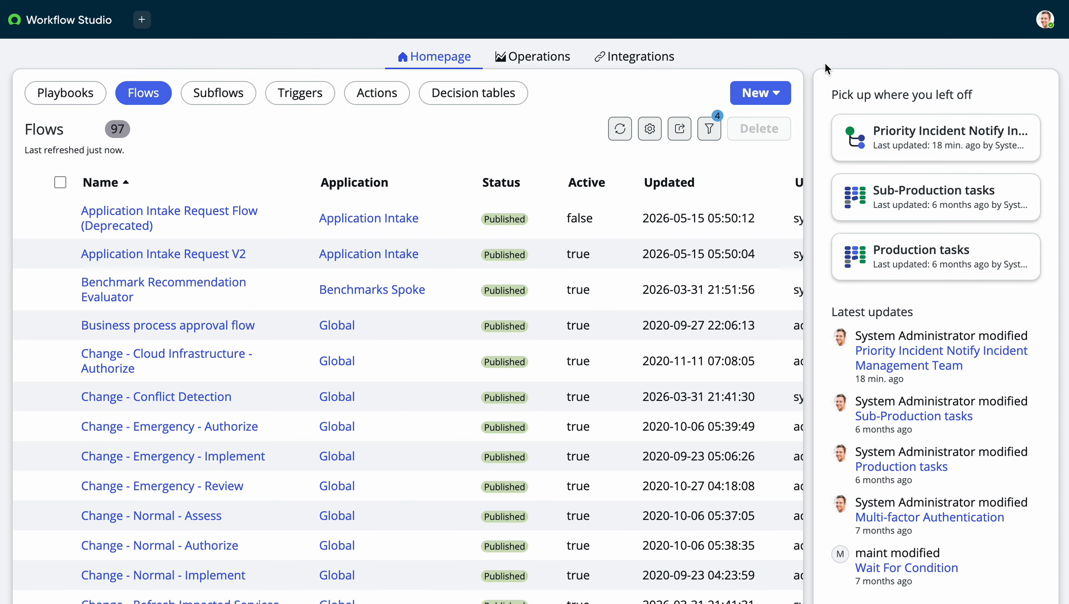
{"action": "left_click", "coordinate": [760, 93]}
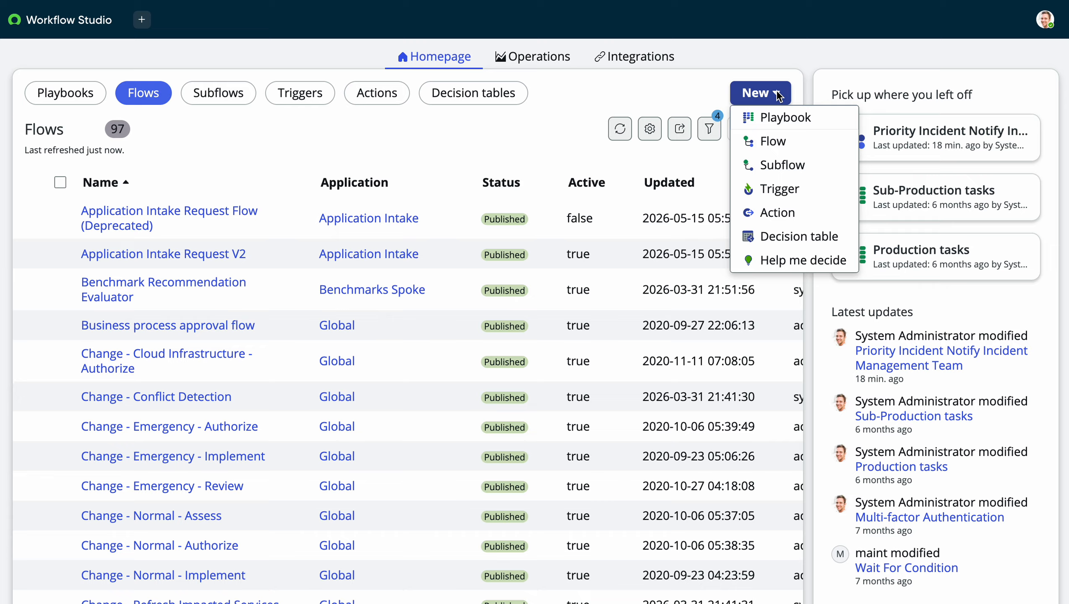
{"action": "left_click", "coordinate": [784, 140]}
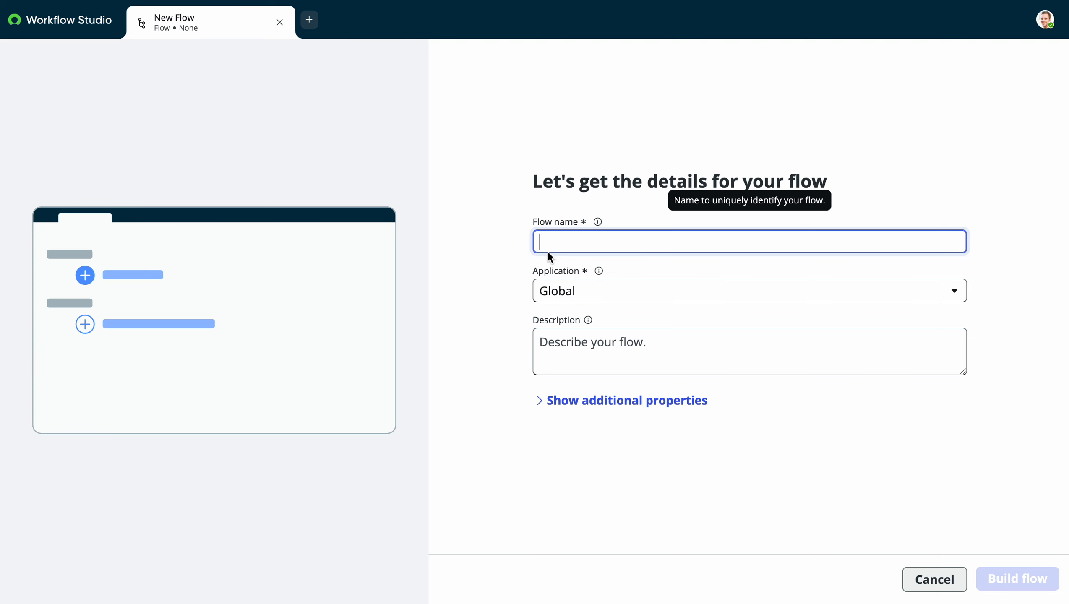
{"action": "type", "text": "Test"}
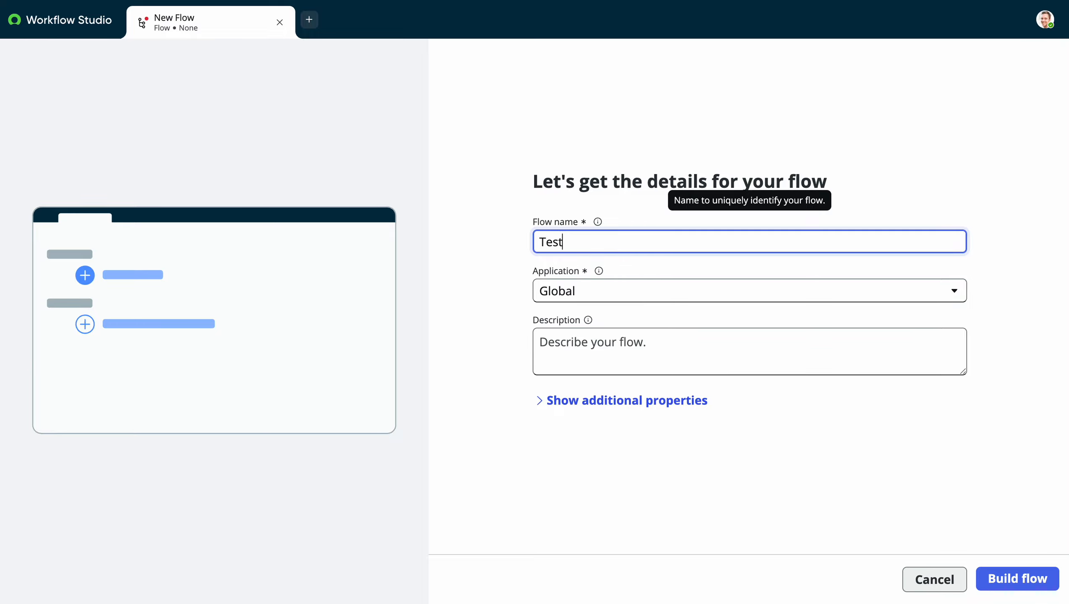
{"action": "left_click", "coordinate": [1007, 577]}
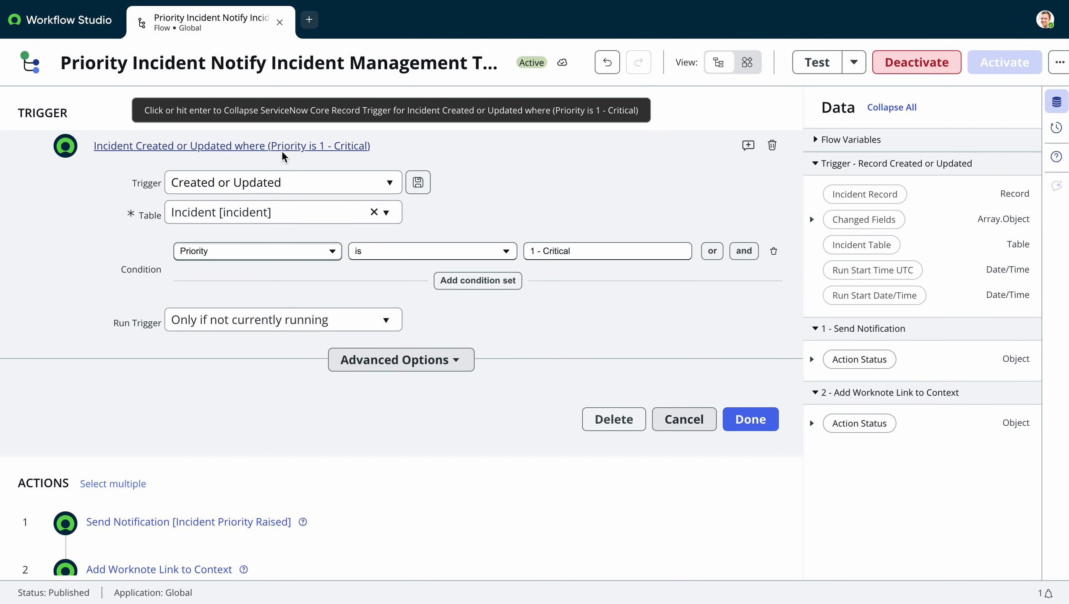
Step: In the Priority Incident Notify flow's trigger, examine the available trigger types, condition fields and Run Trigger options
{"action": "left_click", "coordinate": [217, 184]}
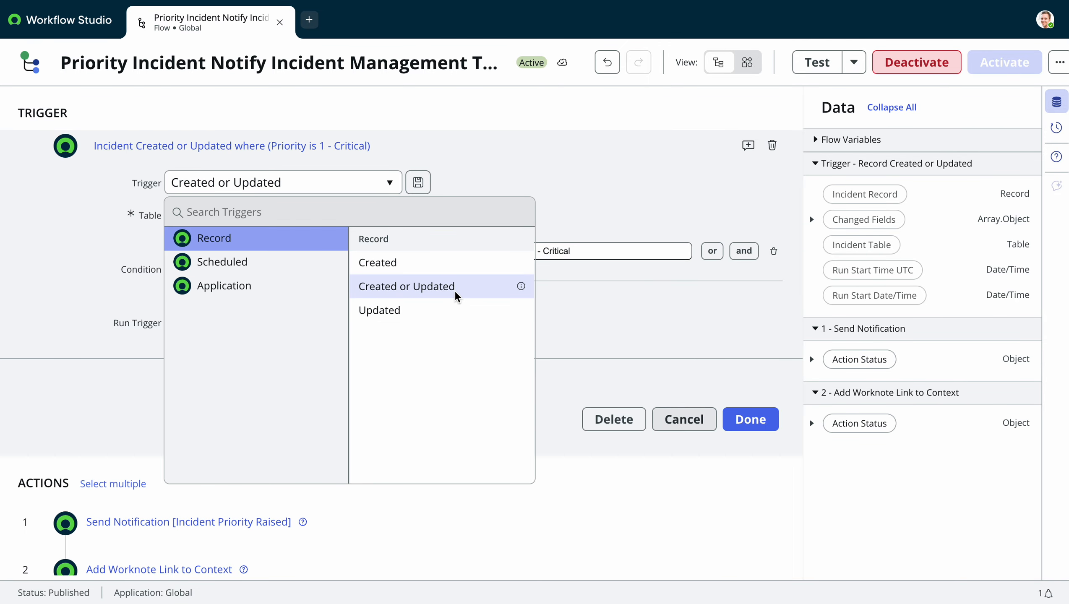
{"action": "left_click", "coordinate": [511, 178]}
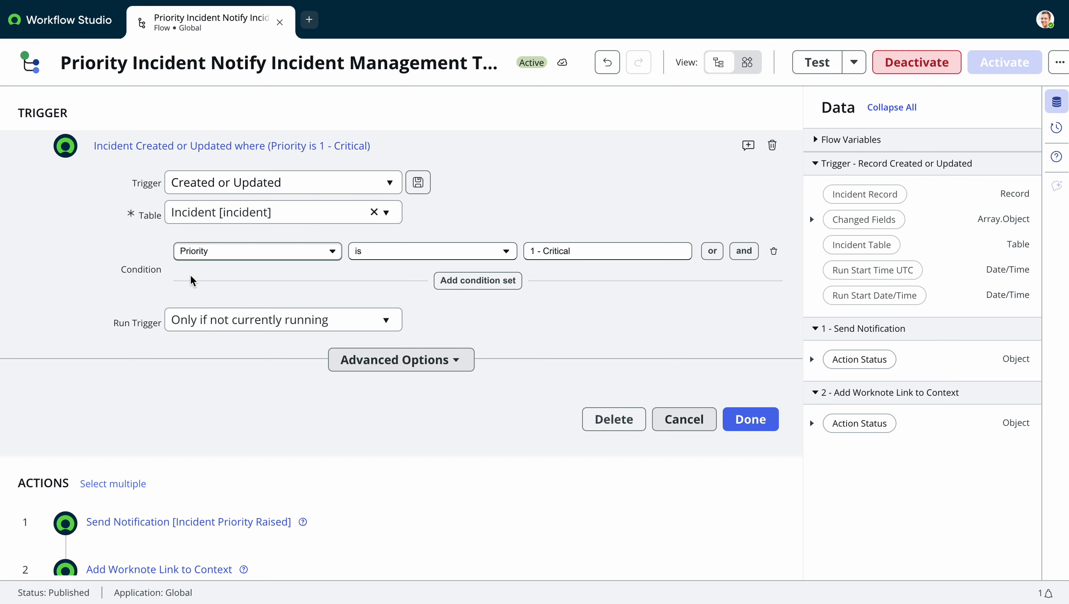
{"action": "left_click", "coordinate": [259, 258]}
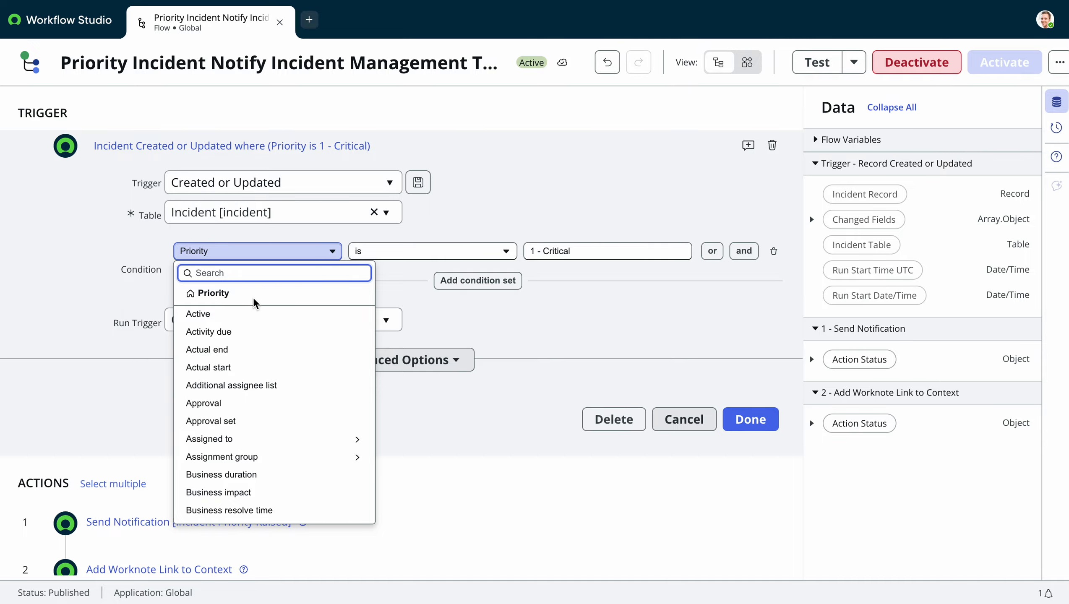
{"action": "left_click", "coordinate": [586, 214]}
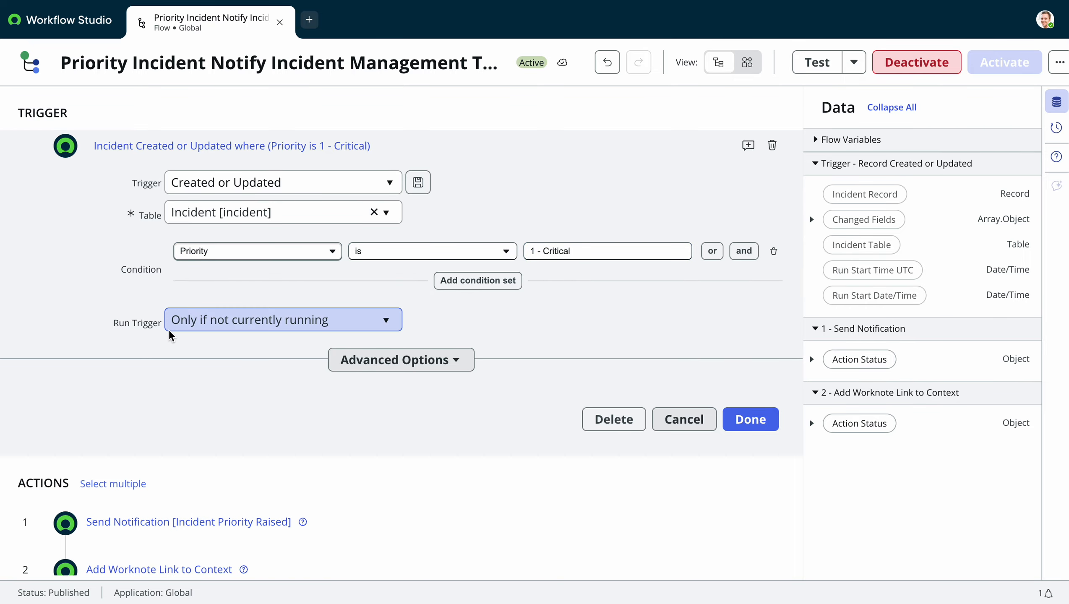
{"action": "left_click", "coordinate": [250, 326]}
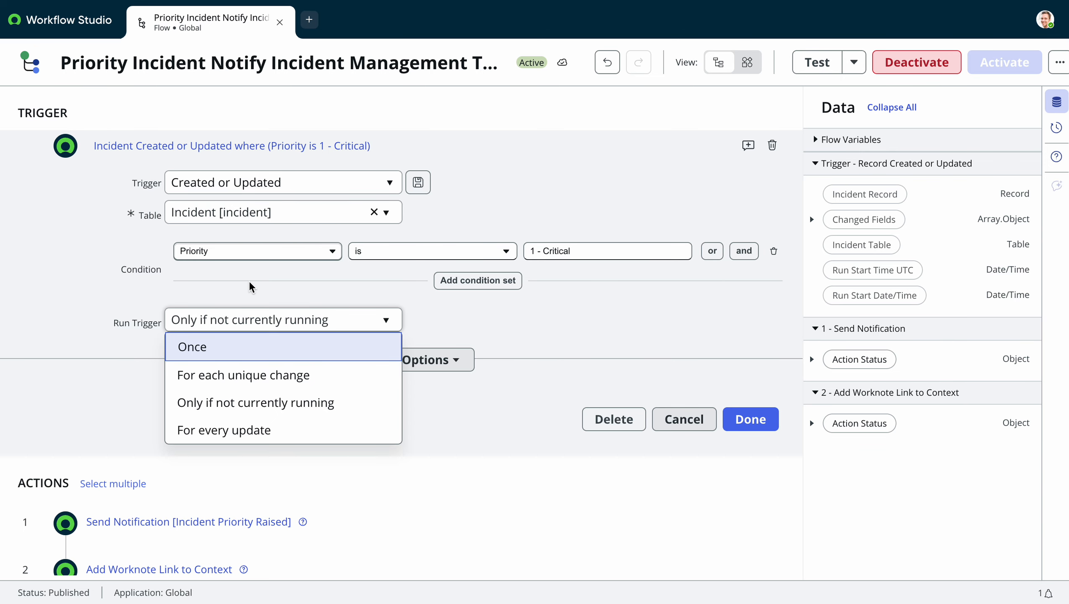
{"action": "left_click", "coordinate": [395, 297]}
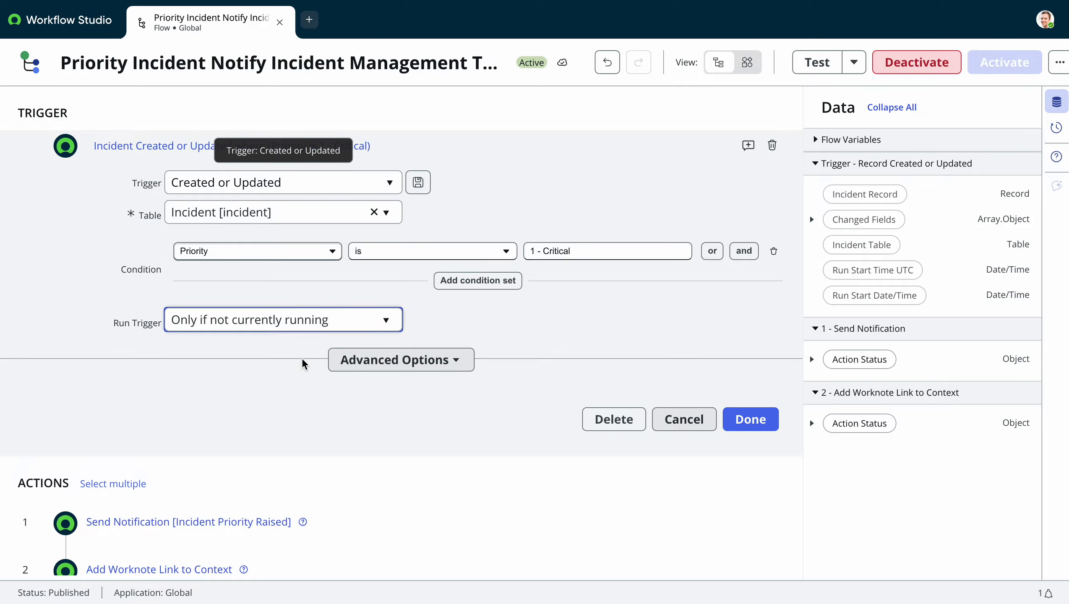
Step: Expand the flow's Send Notification action and look up the ServiceNow Core actions matching "send", leaving the selected action as is
{"action": "scroll", "coordinate": [284, 406], "scroll_direction": "down", "scroll_amount": 3}
{"action": "left_click", "coordinate": [226, 417]}
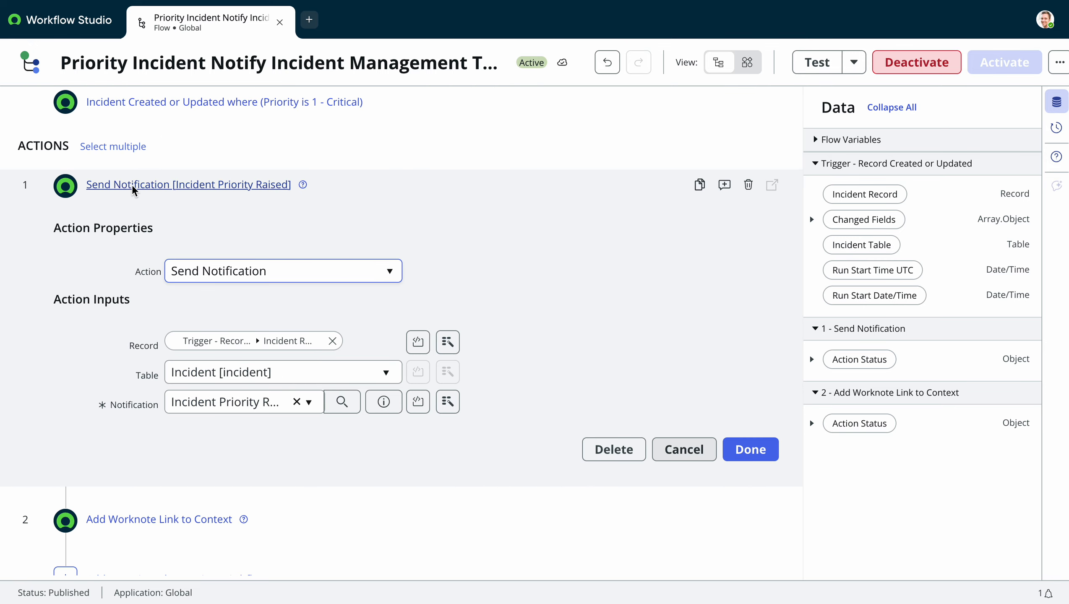
{"action": "left_click", "coordinate": [253, 271]}
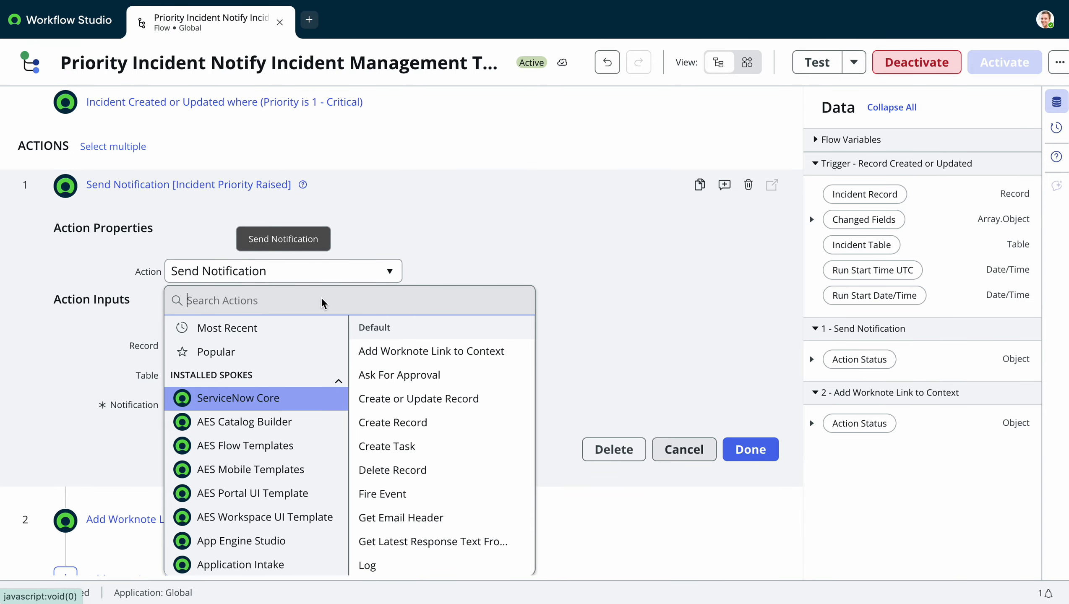
{"action": "left_click", "coordinate": [362, 308]}
{"action": "type", "text": "send em"}
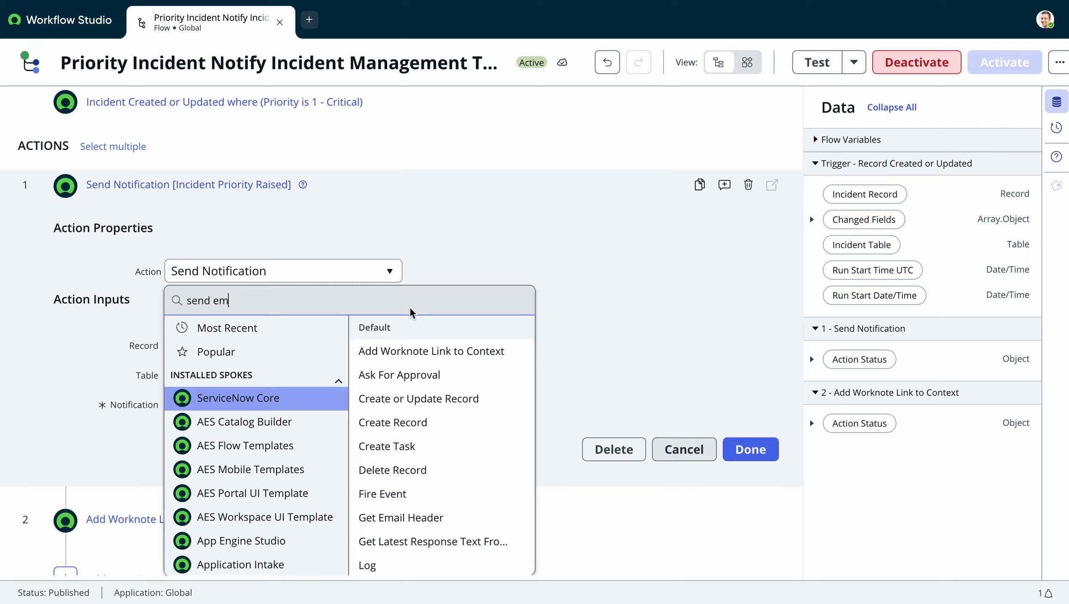
{"action": "key", "text": "BackSpace"}
{"action": "key", "text": "BackSpace"}
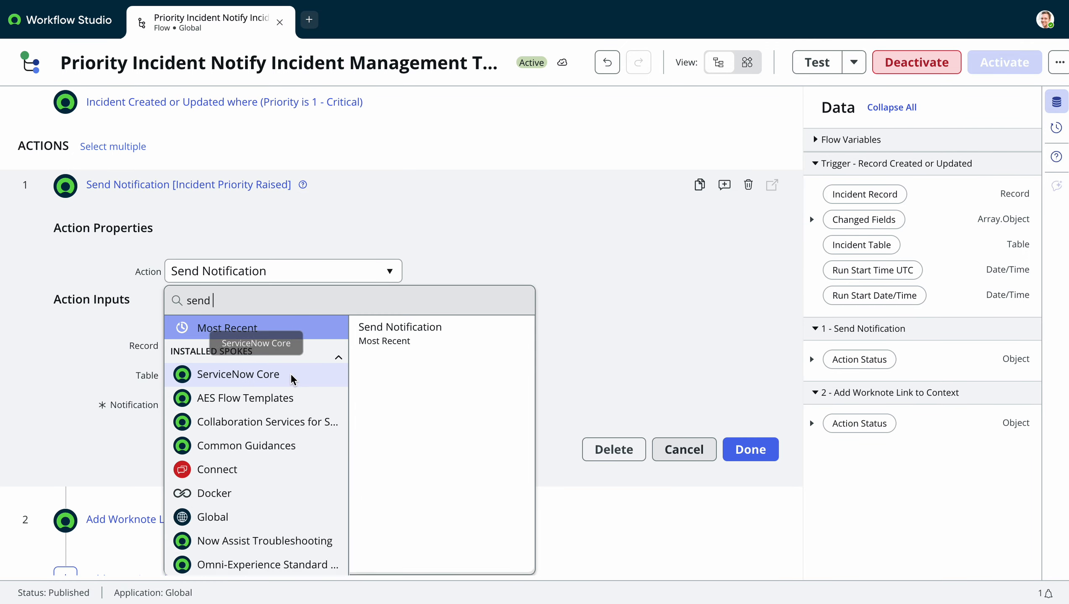
{"action": "left_click", "coordinate": [291, 375]}
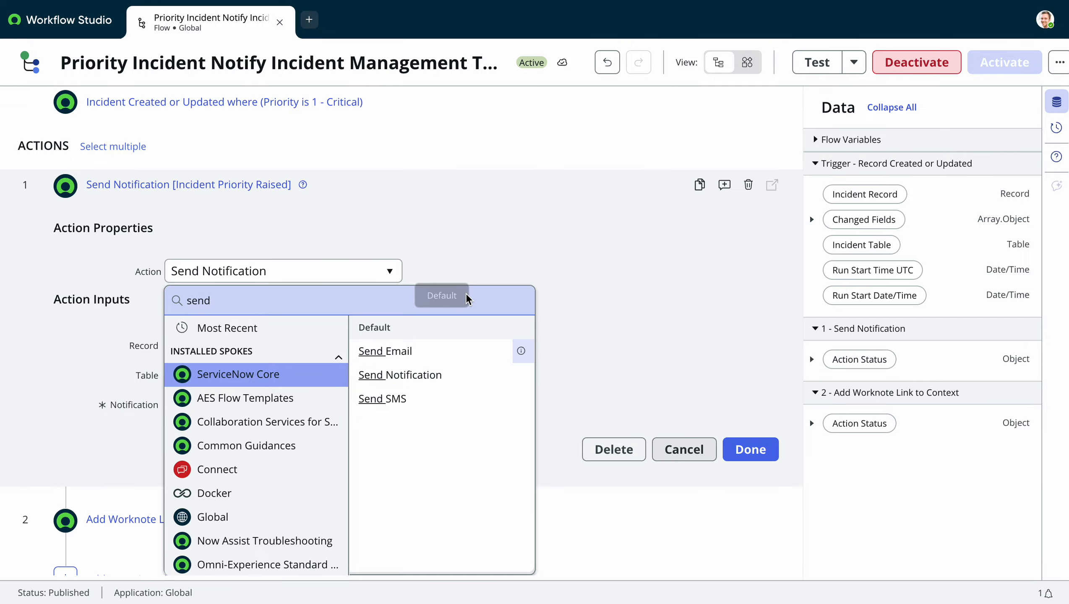
{"action": "left_click", "coordinate": [478, 260]}
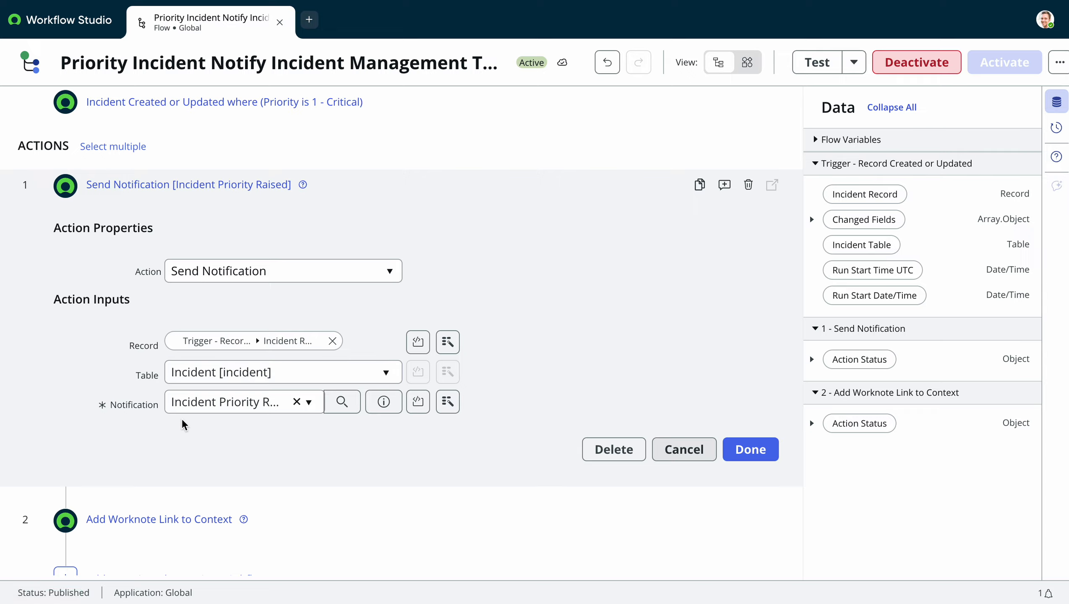
Step: Check the choices for the action's Notification input and open the Incident Priority Raised notification record
{"action": "left_click", "coordinate": [211, 402]}
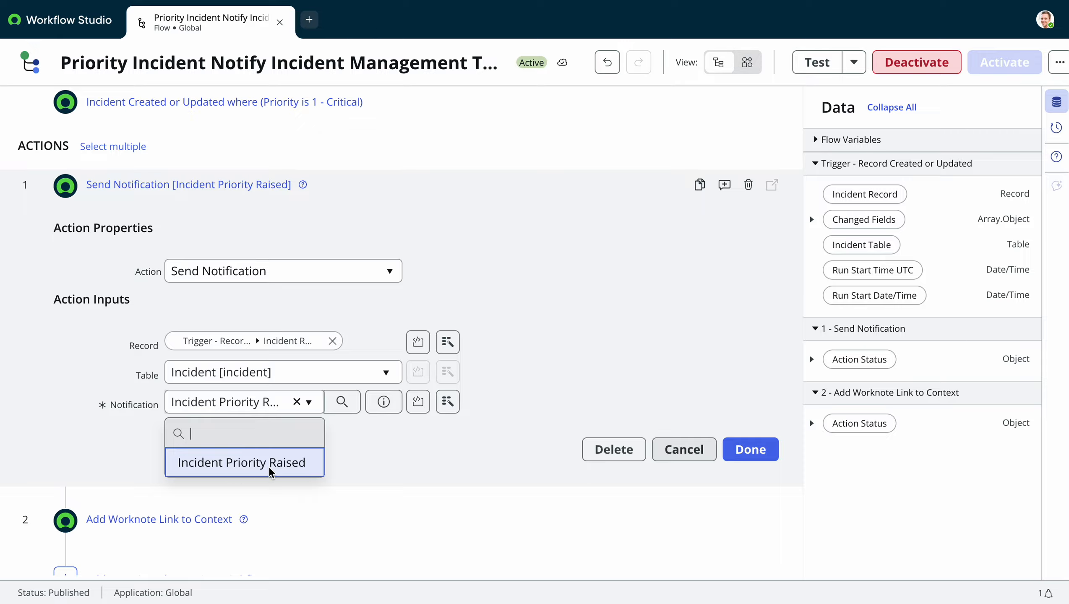
{"action": "left_click", "coordinate": [365, 441]}
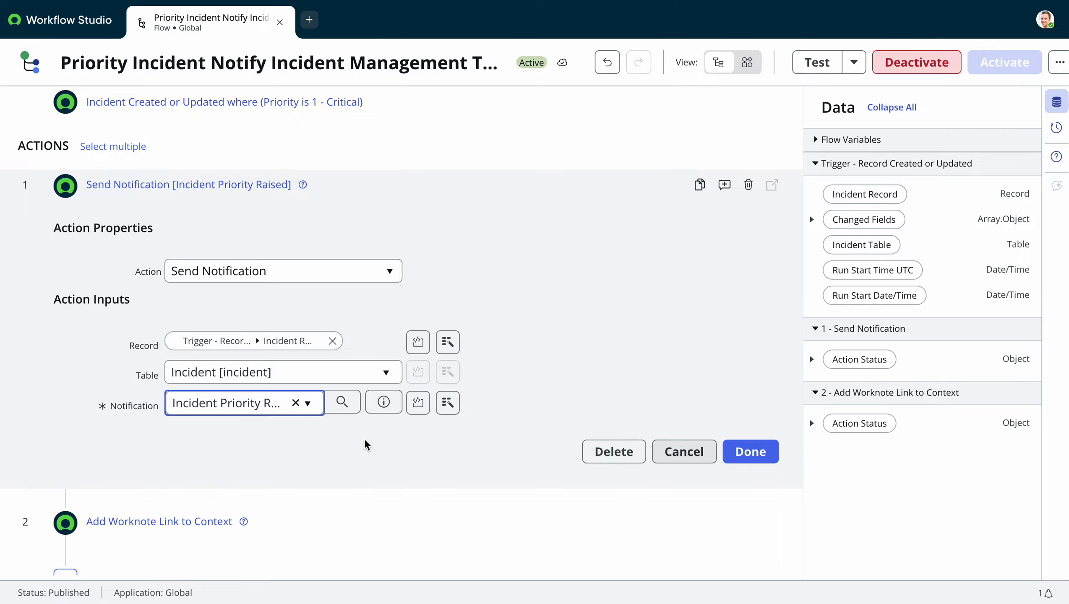
{"action": "left_click", "coordinate": [384, 402]}
{"action": "left_click", "coordinate": [535, 206]}
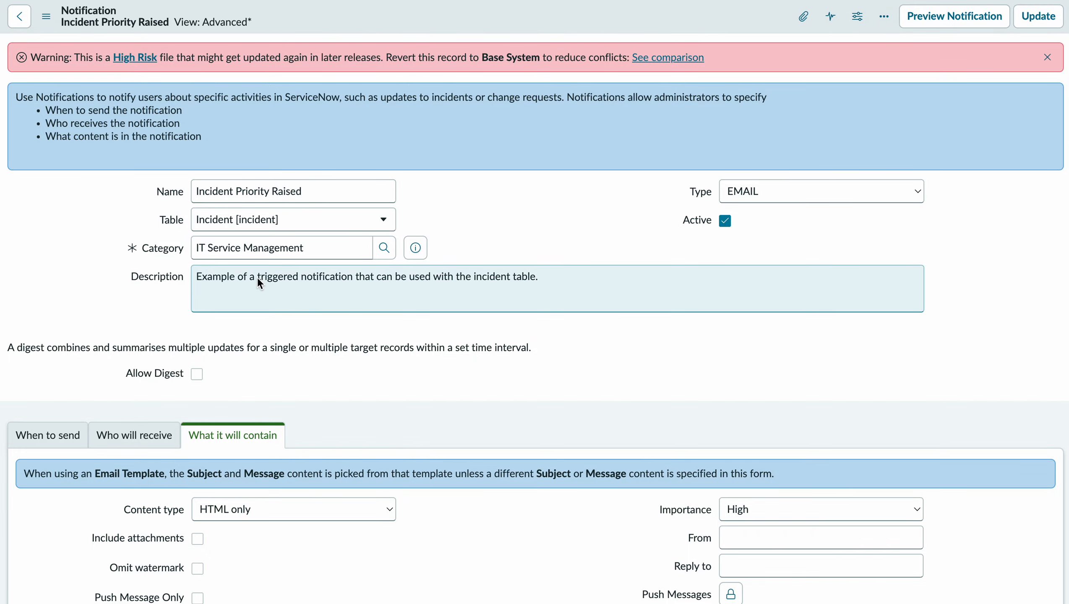
Step: Examine when the Incident Priority Raised notification is sent and which users and groups receive it
{"action": "scroll", "coordinate": [300, 349], "scroll_direction": "down", "scroll_amount": 3}
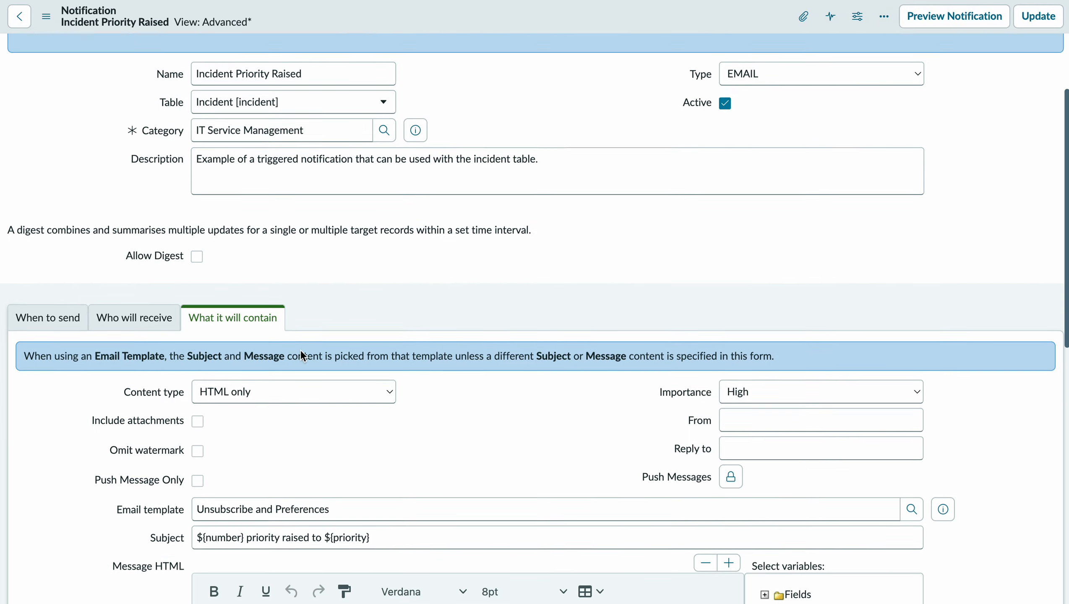
{"action": "left_click", "coordinate": [70, 283]}
{"action": "scroll", "coordinate": [212, 358], "scroll_direction": "down", "scroll_amount": 2}
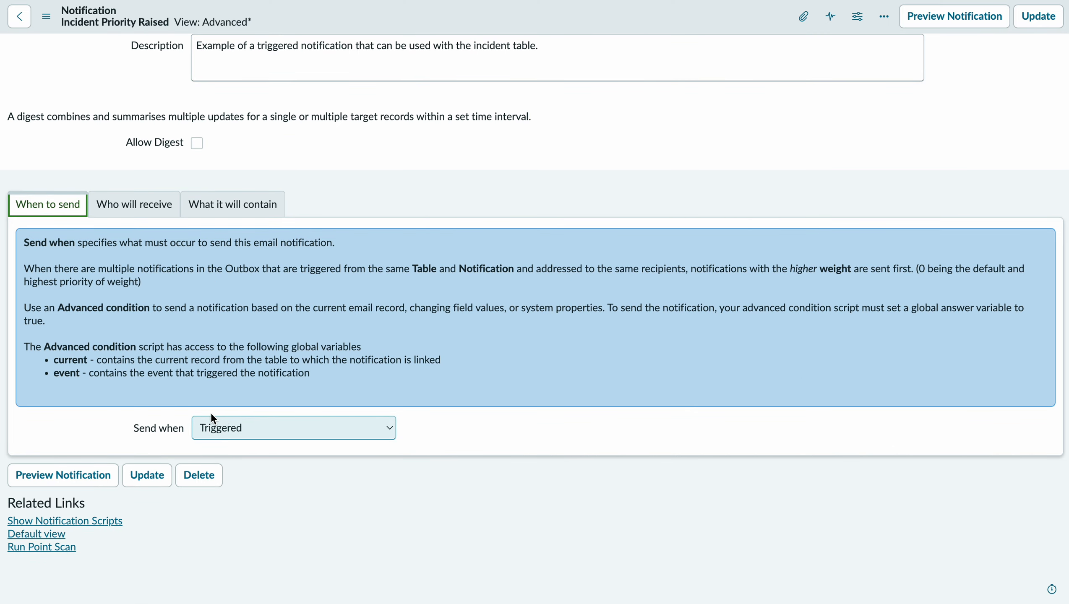
{"action": "left_click", "coordinate": [147, 203]}
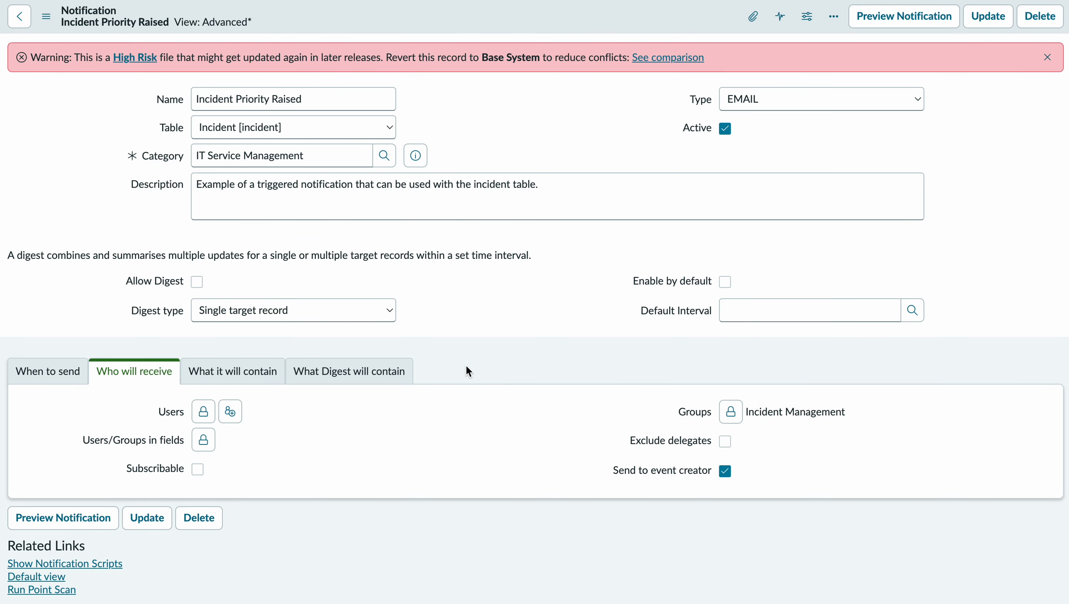
{"action": "scroll", "coordinate": [467, 365], "scroll_direction": "down", "scroll_amount": 2}
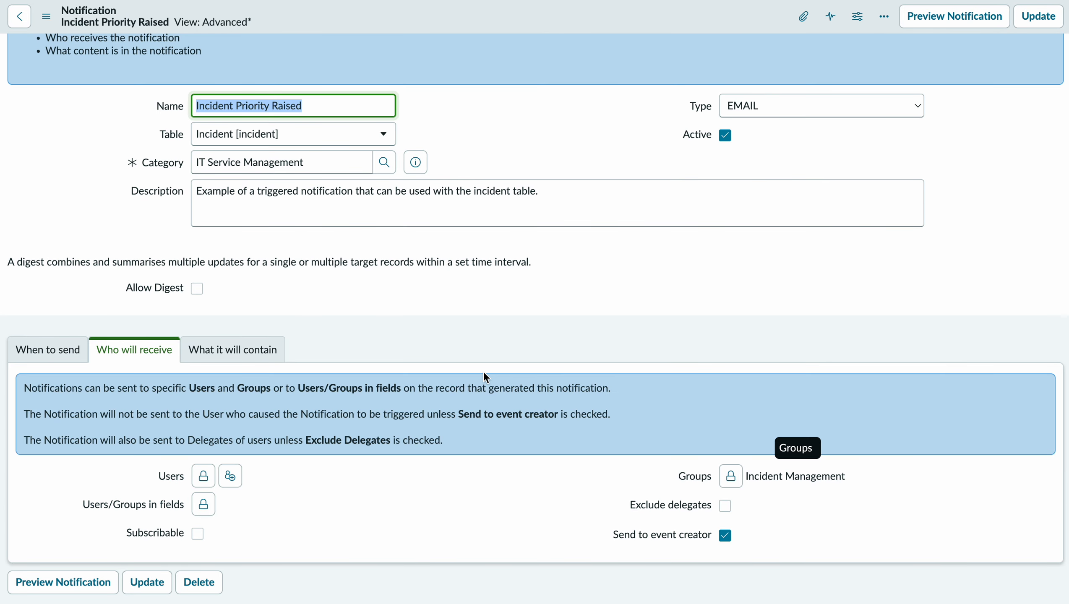
{"action": "scroll", "coordinate": [387, 340], "scroll_direction": "down", "scroll_amount": 2}
Step: Review the notification's email template, subject and message content, and open the notification preview
{"action": "left_click", "coordinate": [257, 271]}
{"action": "scroll", "coordinate": [401, 411], "scroll_direction": "down", "scroll_amount": 4}
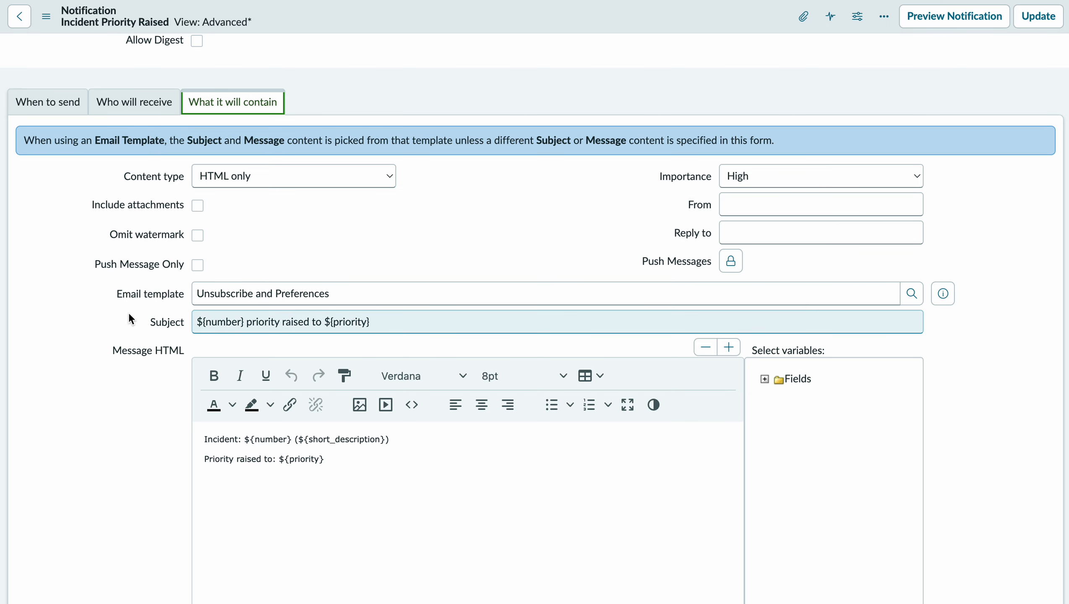
{"action": "scroll", "coordinate": [128, 314], "scroll_direction": "down", "scroll_amount": 3}
{"action": "scroll", "coordinate": [130, 349], "scroll_direction": "down", "scroll_amount": 6}
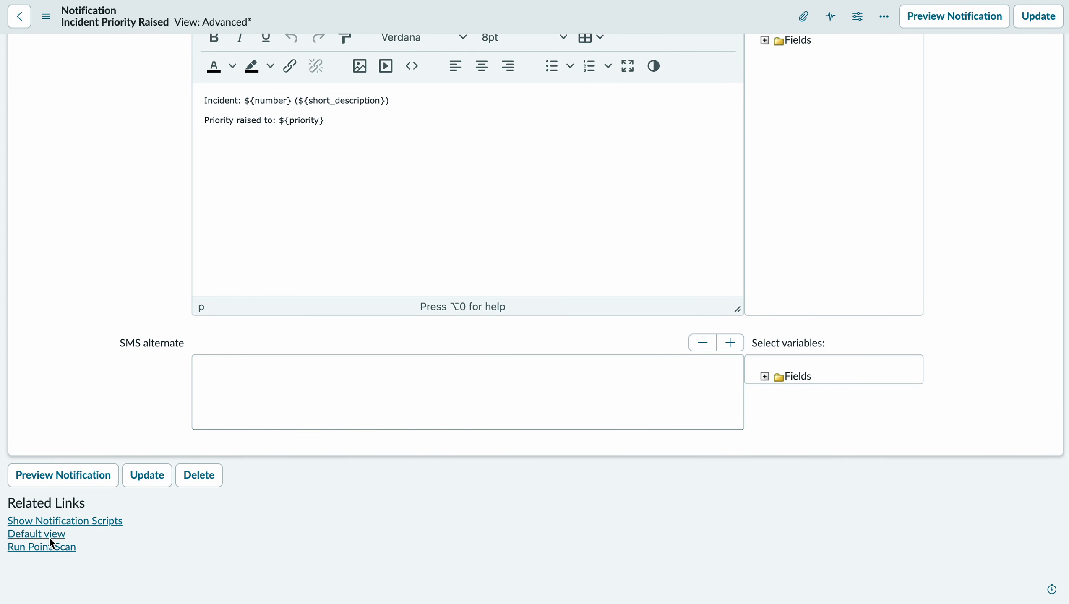
{"action": "left_click", "coordinate": [80, 480]}
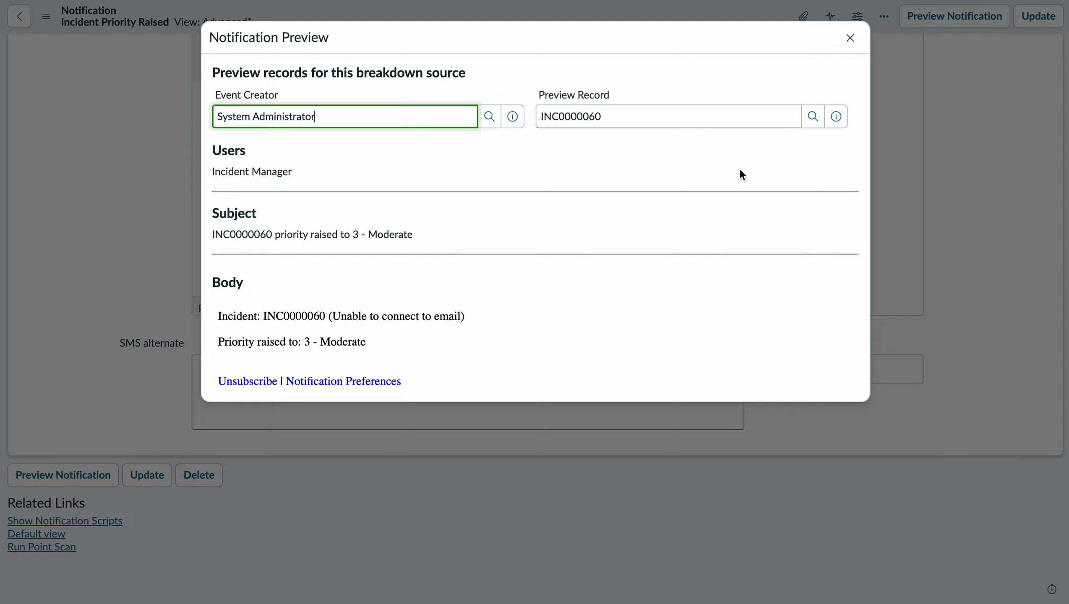
Step: Close the notification preview and check again which users and groups receive the Incident Priority Raised notification
{"action": "left_click", "coordinate": [850, 37]}
{"action": "scroll", "coordinate": [282, 266], "scroll_direction": "up", "scroll_amount": 6}
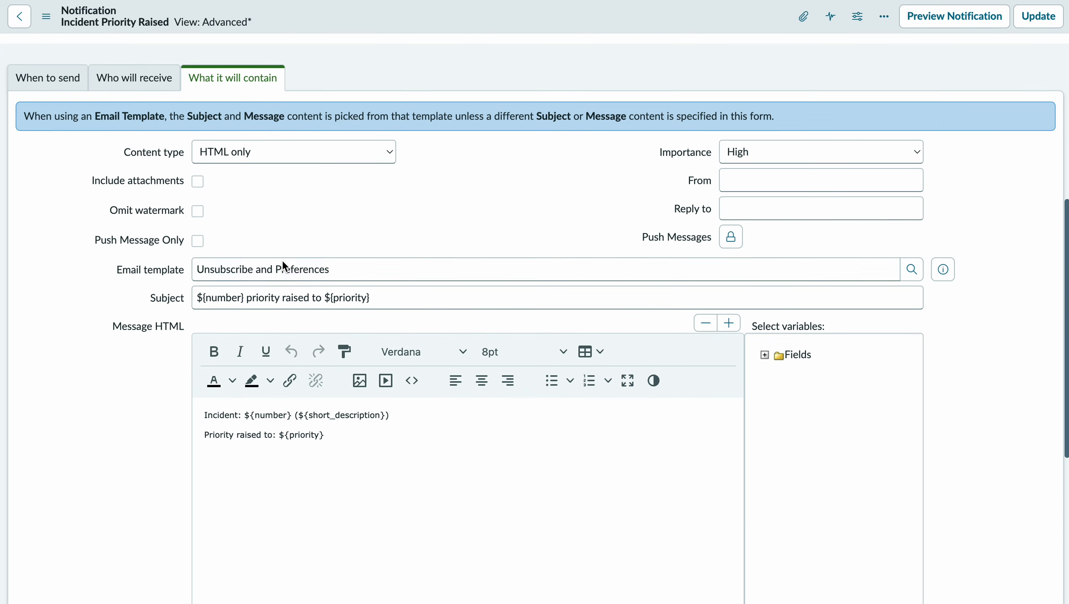
{"action": "left_click", "coordinate": [158, 79]}
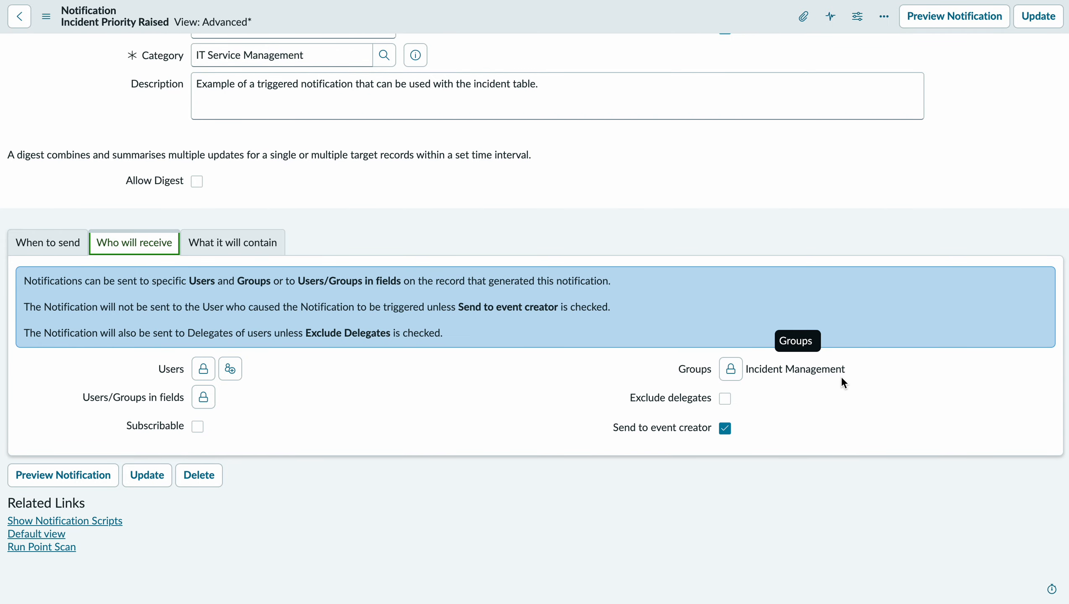
{"action": "left_click", "coordinate": [795, 369]}
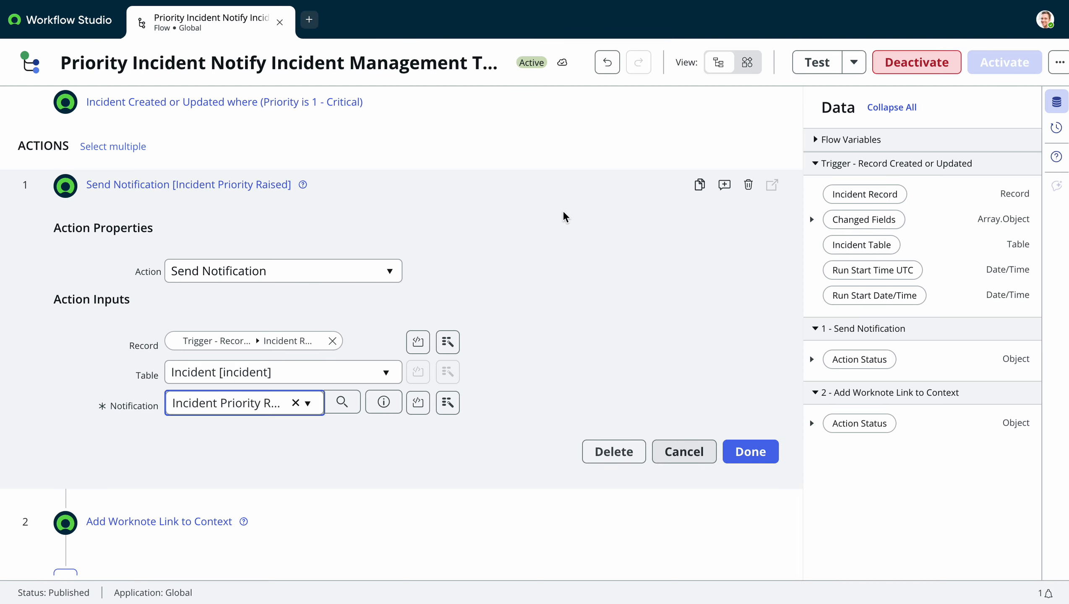
Step: Return to the flow, review its Send Notification inputs and open the Add Worknote Link to Context action
{"action": "scroll", "coordinate": [563, 211], "scroll_direction": "down", "scroll_amount": 3}
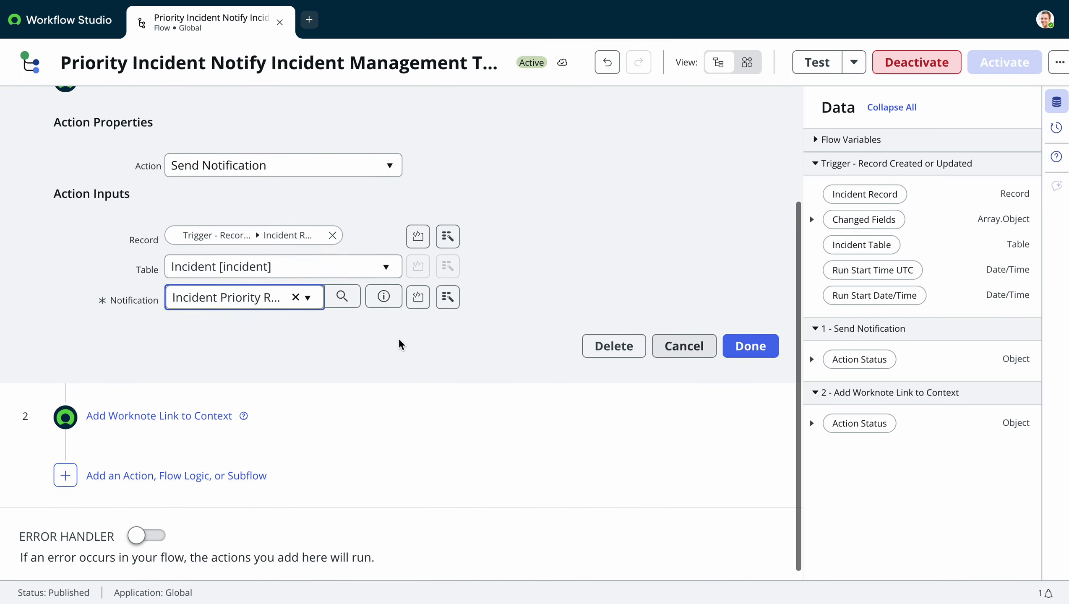
{"action": "scroll", "coordinate": [396, 338], "scroll_direction": "up", "scroll_amount": 3}
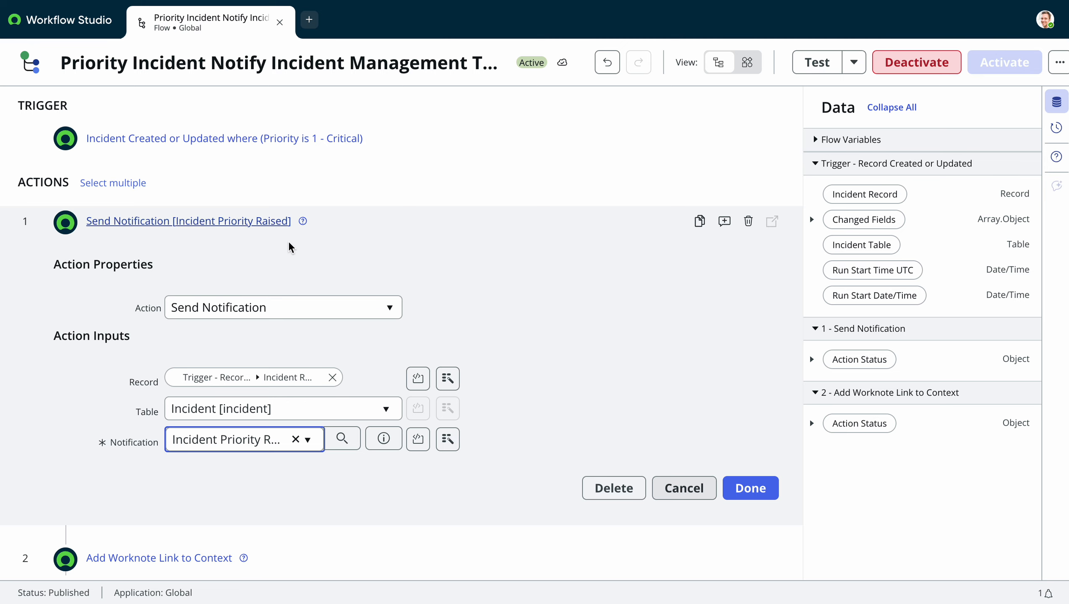
{"action": "scroll", "coordinate": [547, 314], "scroll_direction": "down", "scroll_amount": 1}
{"action": "scroll", "coordinate": [548, 313], "scroll_direction": "down", "scroll_amount": 3}
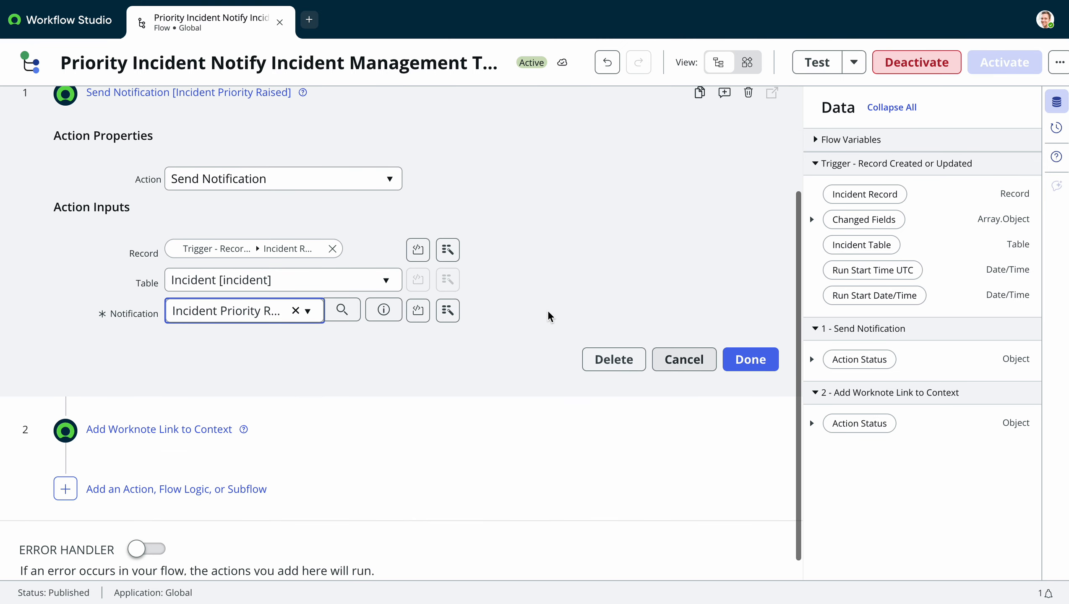
{"action": "left_click", "coordinate": [197, 432]}
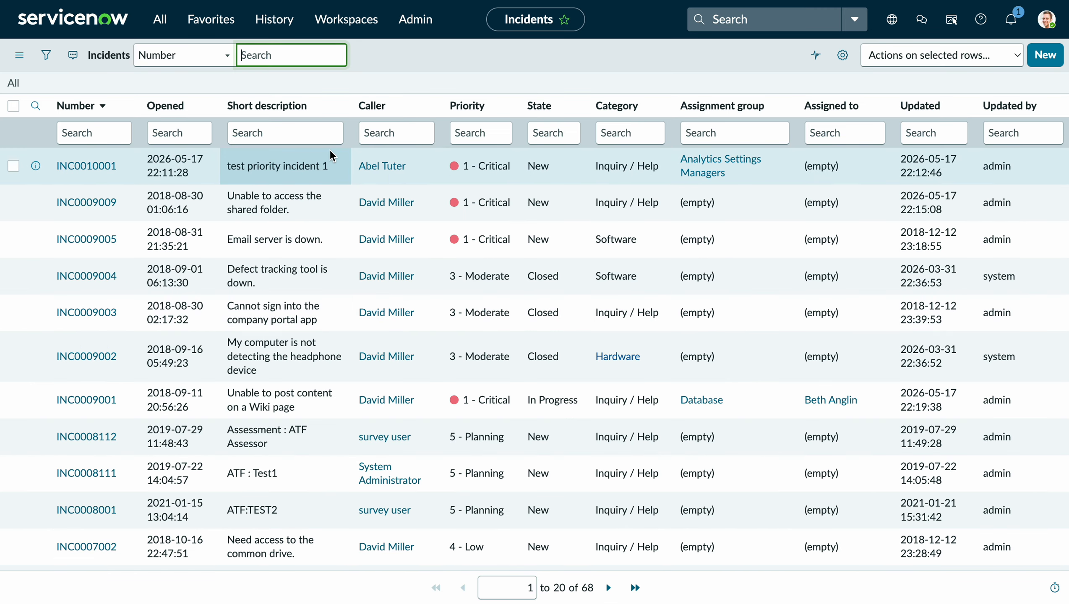
Step: Start a new incident record with the recently used caller and the short description "Test Priority Incident"
{"action": "left_click", "coordinate": [1053, 56]}
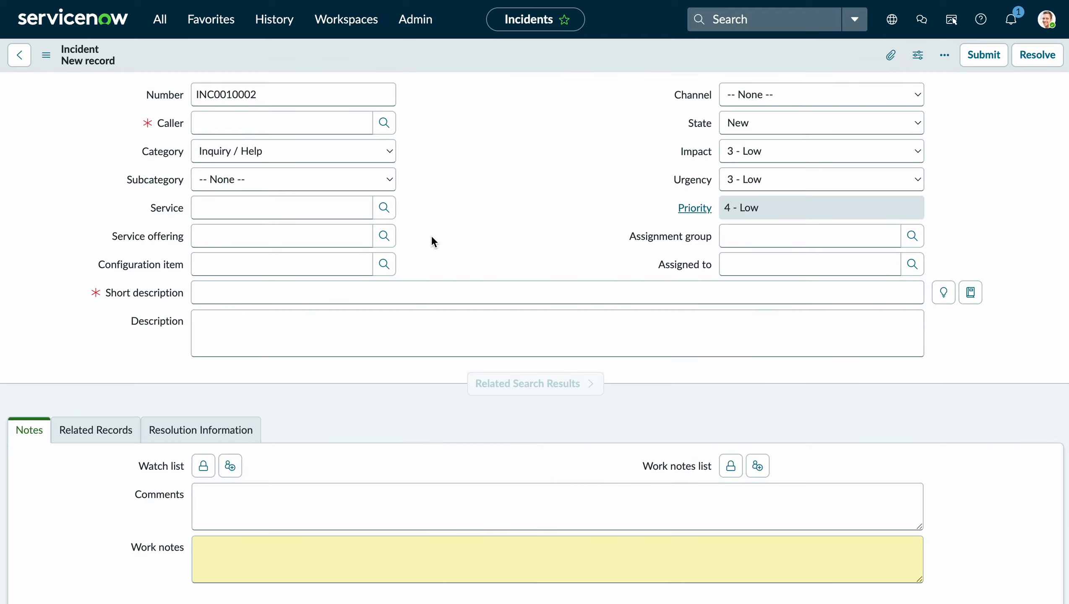
{"action": "left_click", "coordinate": [313, 125]}
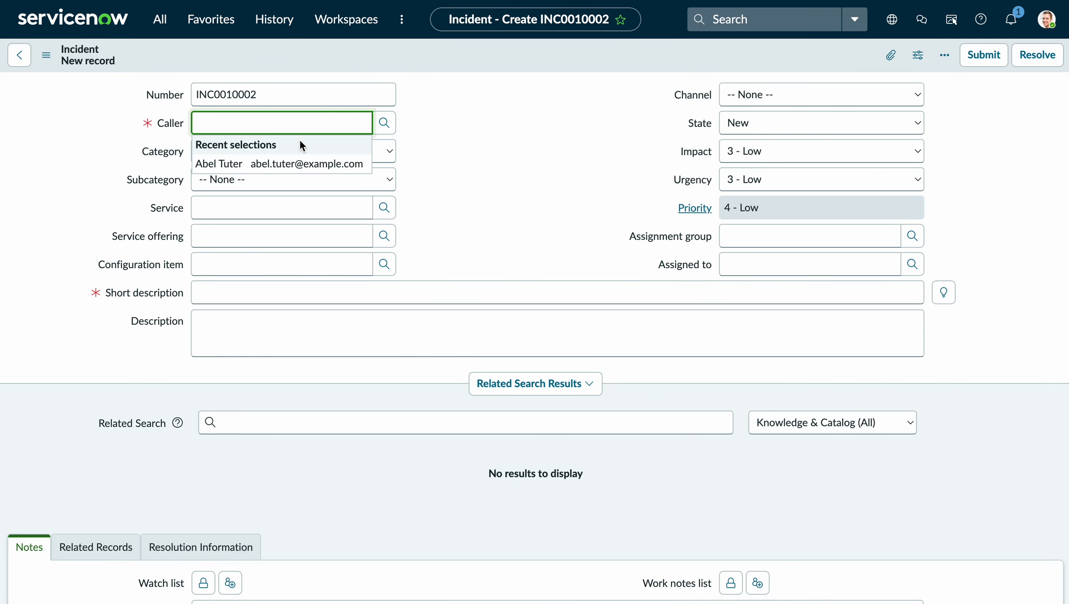
{"action": "left_click", "coordinate": [289, 163]}
{"action": "left_click", "coordinate": [274, 303]}
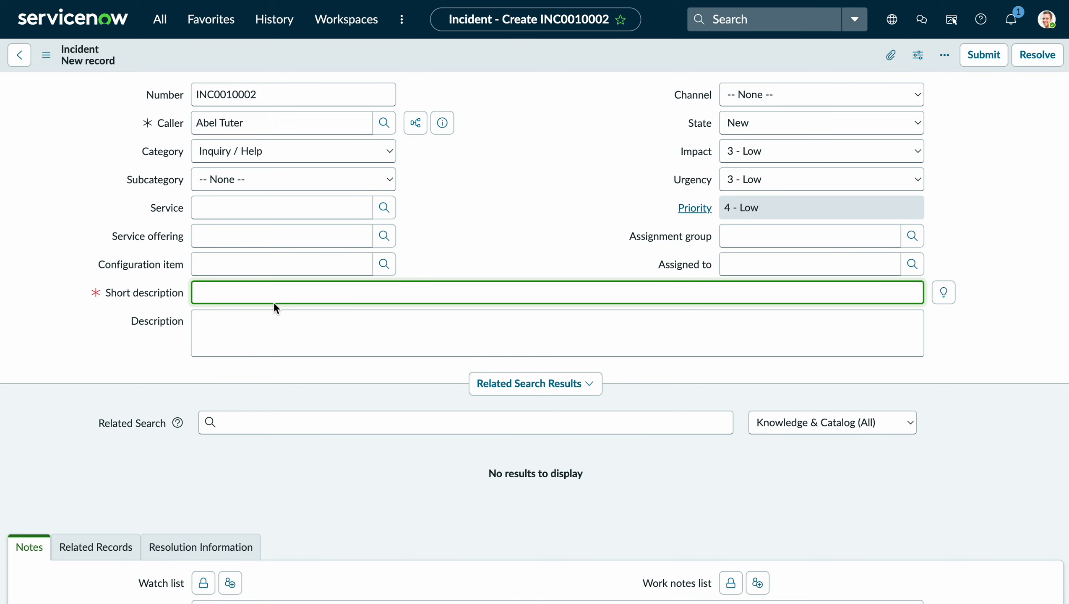
{"action": "type", "text": "Test Priority Incident"}
Step: Set both the impact and the urgency of the new incident to 1 - High
{"action": "left_click", "coordinate": [759, 152]}
{"action": "left_click", "coordinate": [760, 120]}
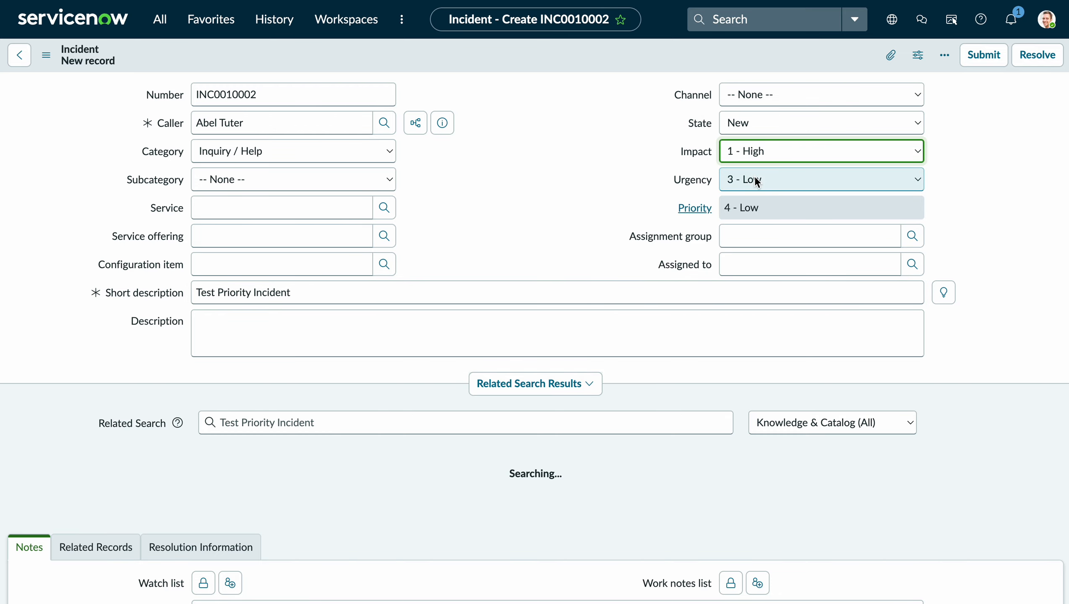
{"action": "left_click", "coordinate": [755, 181]}
{"action": "left_click", "coordinate": [759, 143]}
Step: Set the new incident's assignment group to Database
{"action": "left_click", "coordinate": [755, 231]}
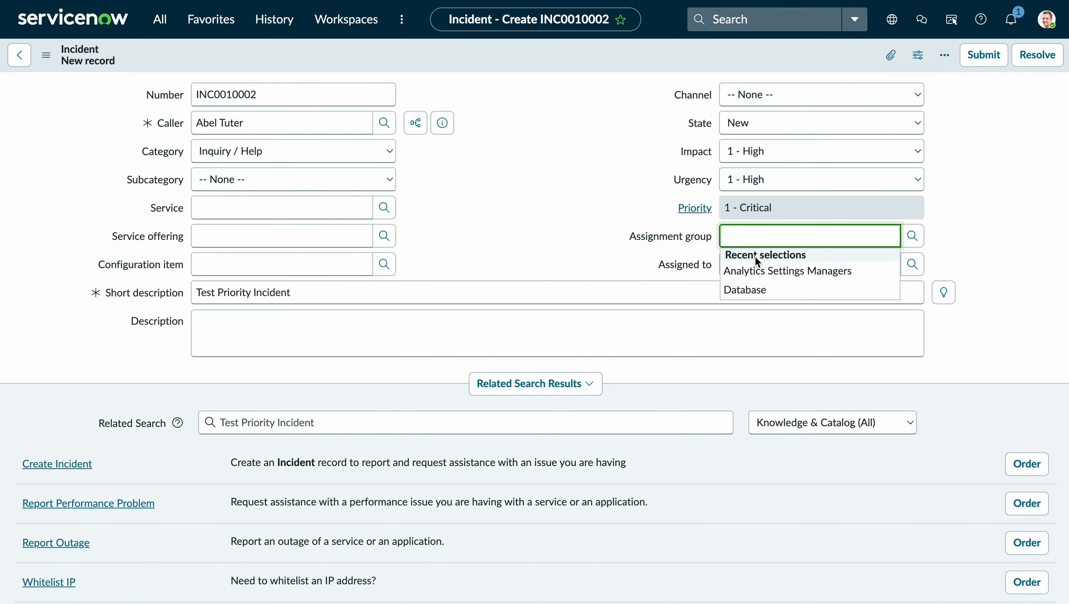
{"action": "left_click", "coordinate": [756, 273]}
{"action": "triple_click", "coordinate": [799, 235]}
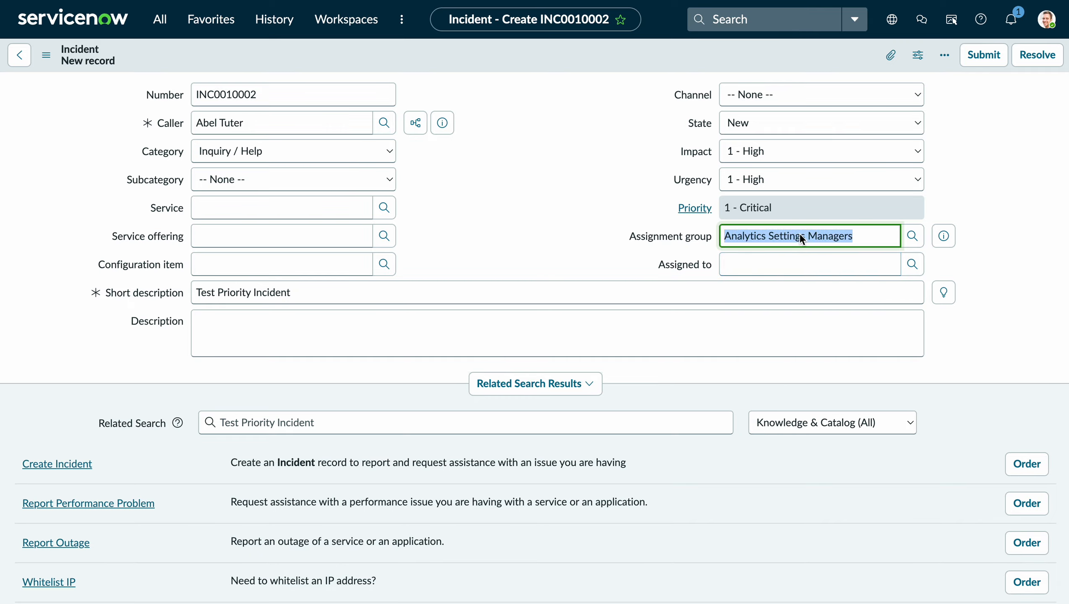
{"action": "type", "text": "data"}
{"action": "left_click", "coordinate": [763, 269]}
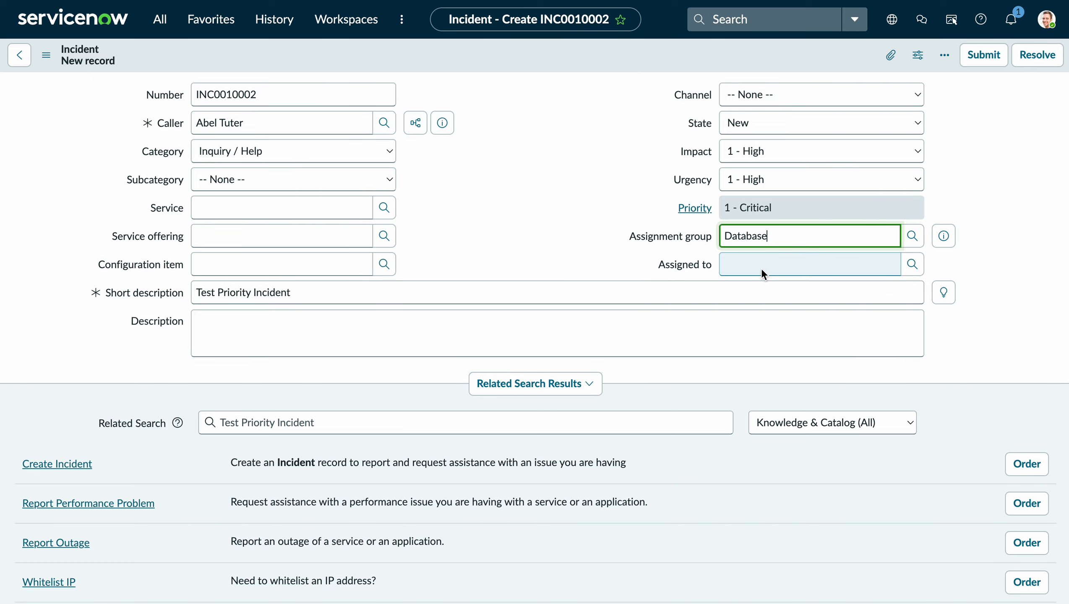
{"action": "scroll", "coordinate": [581, 256], "scroll_direction": "down", "scroll_amount": 3}
{"action": "scroll", "coordinate": [580, 256], "scroll_direction": "up", "scroll_amount": 3}
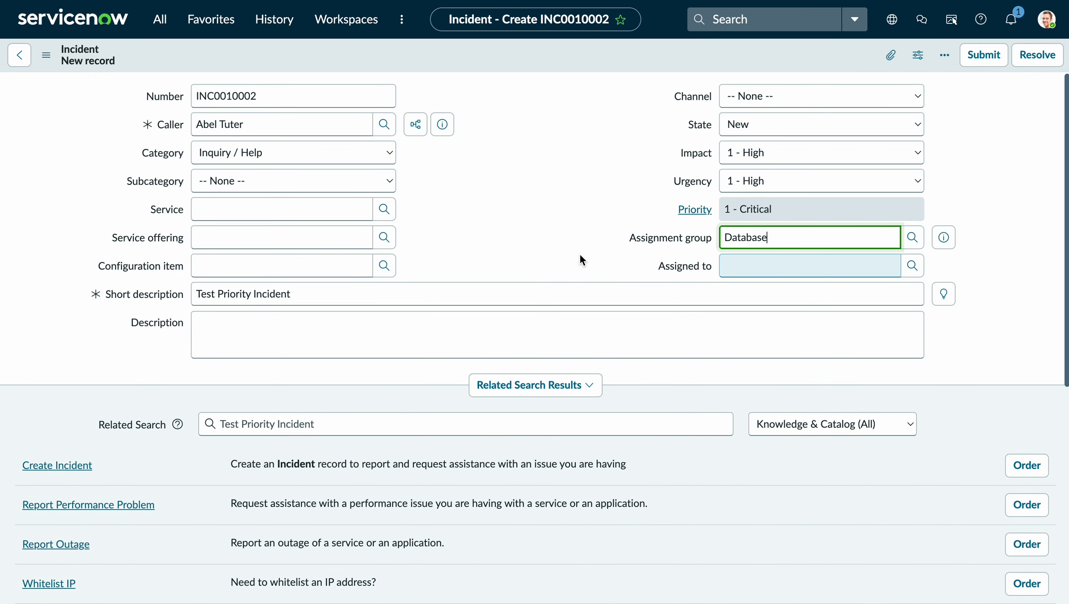
Step: Fill in the incident's description as "Test" and save the record while staying on its form
{"action": "left_click", "coordinate": [443, 327]}
{"action": "type", "text": "Test"}
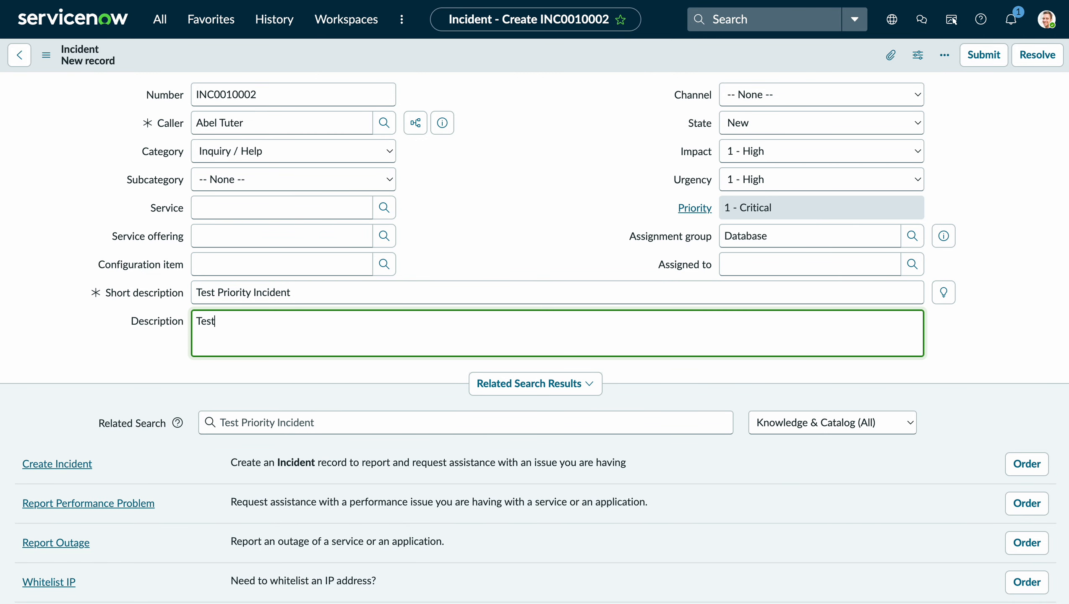
{"action": "left_click", "coordinate": [485, 241]}
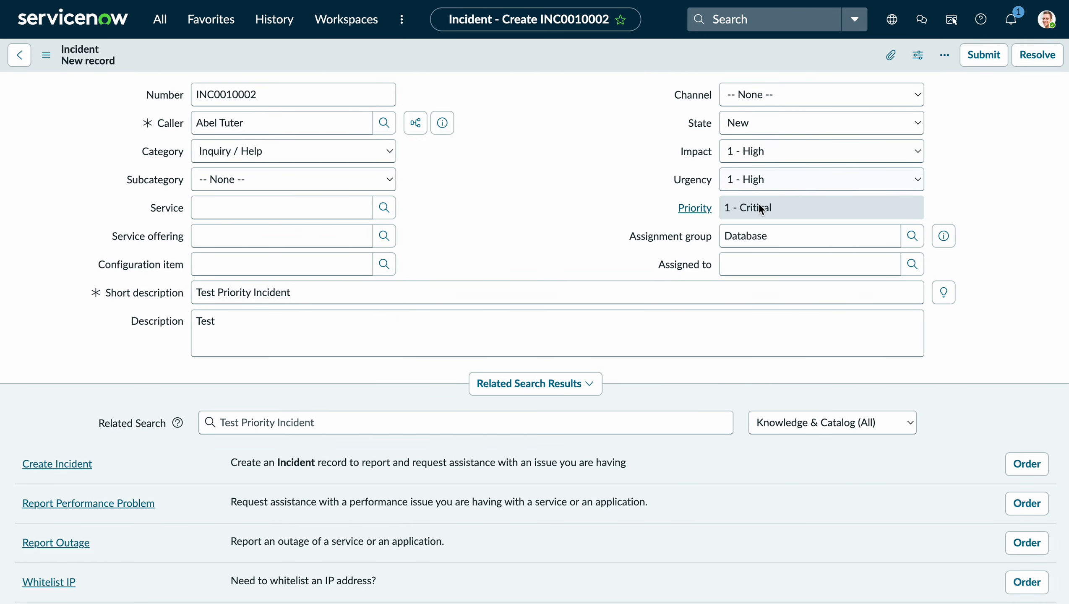
{"action": "right_click", "coordinate": [615, 53]}
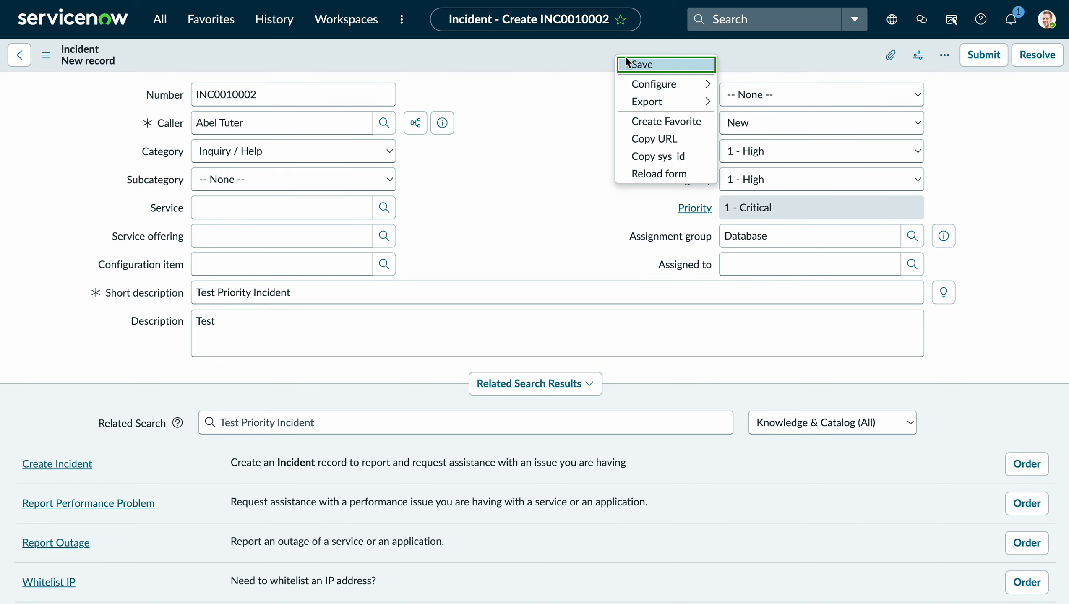
{"action": "left_click", "coordinate": [630, 65]}
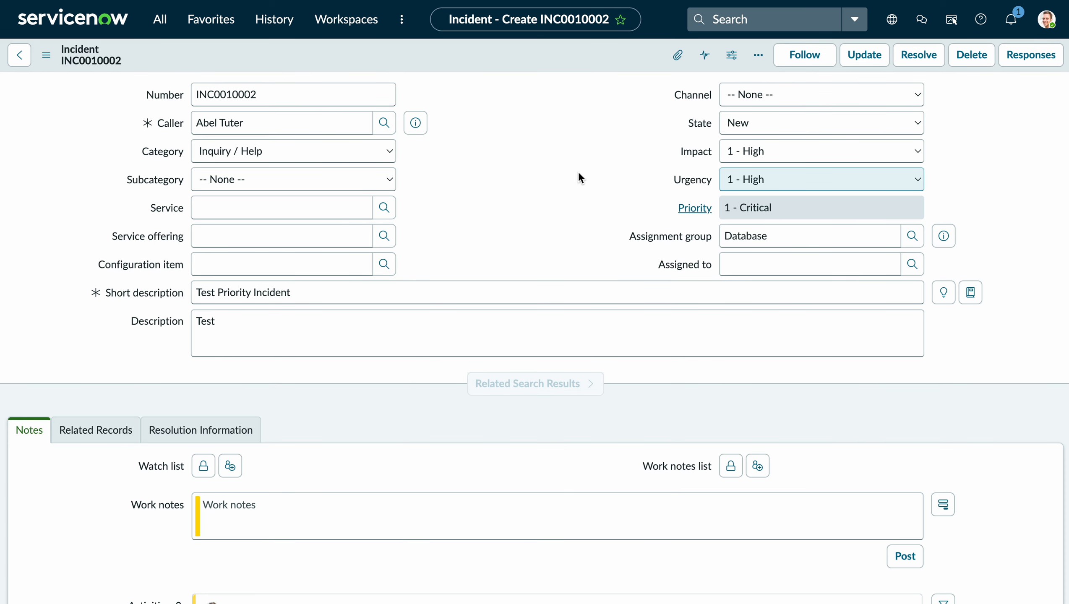
Step: Review the saved incident's work notes and activities, and open the linked Priority Incident Notify Incident Management Team flow execution
{"action": "scroll", "coordinate": [549, 254], "scroll_direction": "down", "scroll_amount": 3}
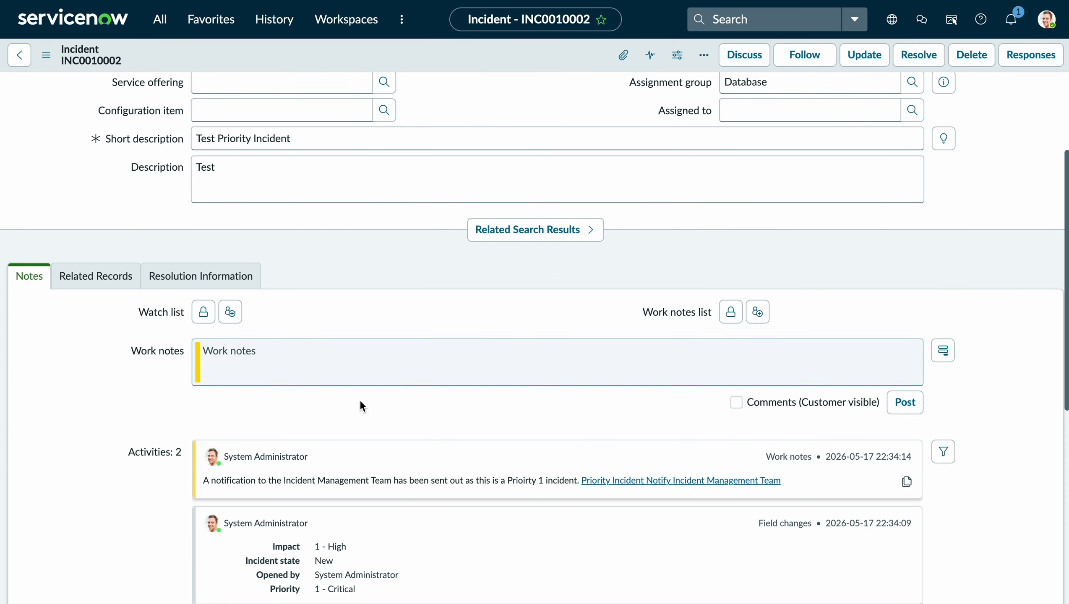
{"action": "scroll", "coordinate": [536, 318], "scroll_direction": "down", "scroll_amount": 2}
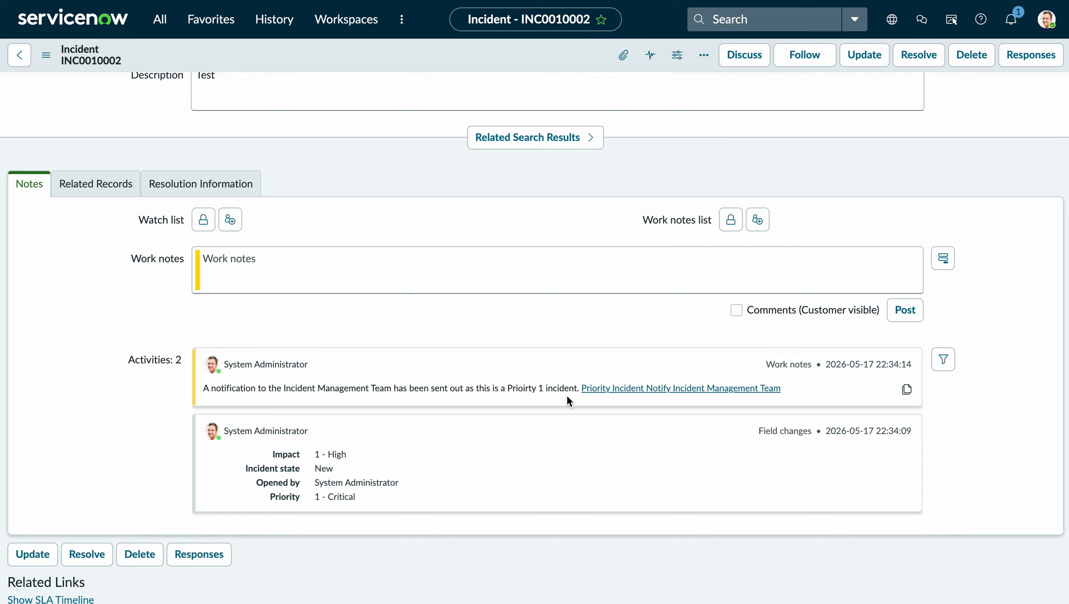
{"action": "left_click", "coordinate": [612, 387]}
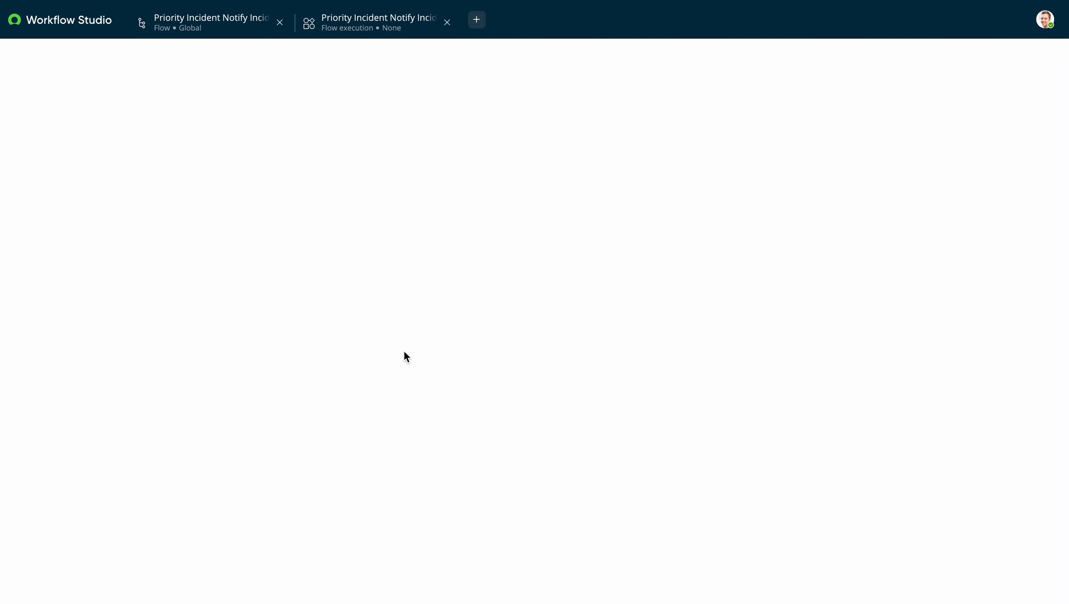
{"action": "left_click", "coordinate": [371, 23]}
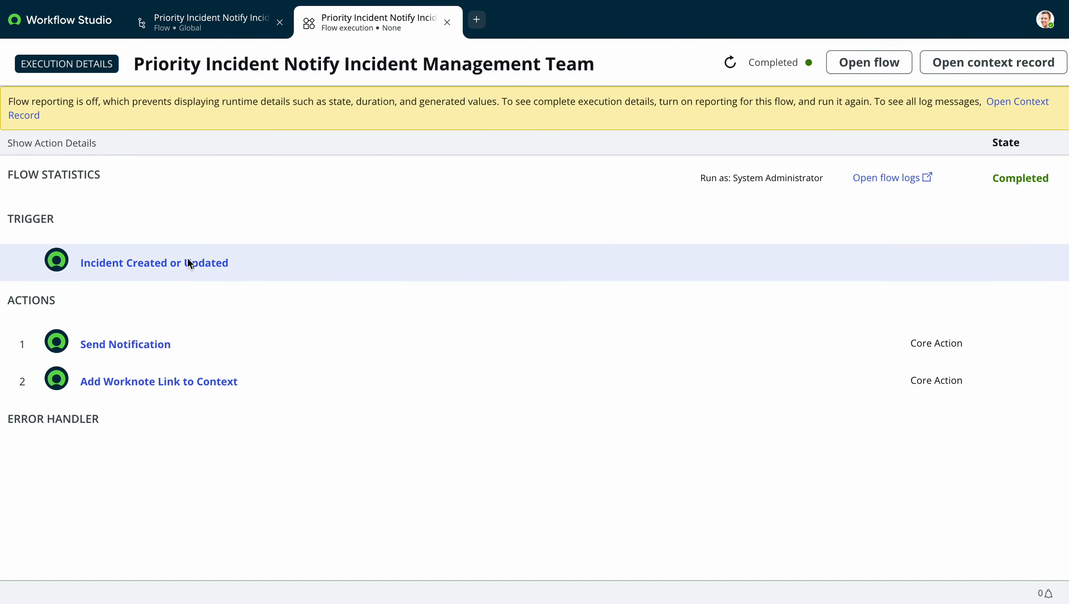
Step: Examine the execution details of the Send Notification and Add Worknote Link to Context actions
{"action": "left_click", "coordinate": [192, 345]}
{"action": "scroll", "coordinate": [284, 346], "scroll_direction": "down", "scroll_amount": 3}
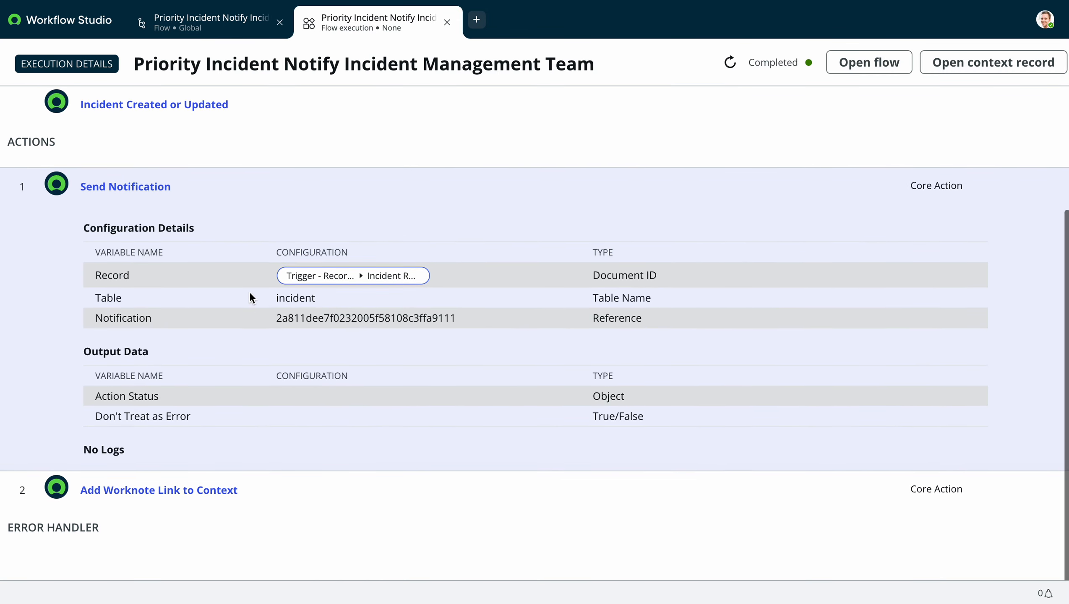
{"action": "left_click", "coordinate": [253, 496]}
{"action": "scroll", "coordinate": [373, 399], "scroll_direction": "down", "scroll_amount": 5}
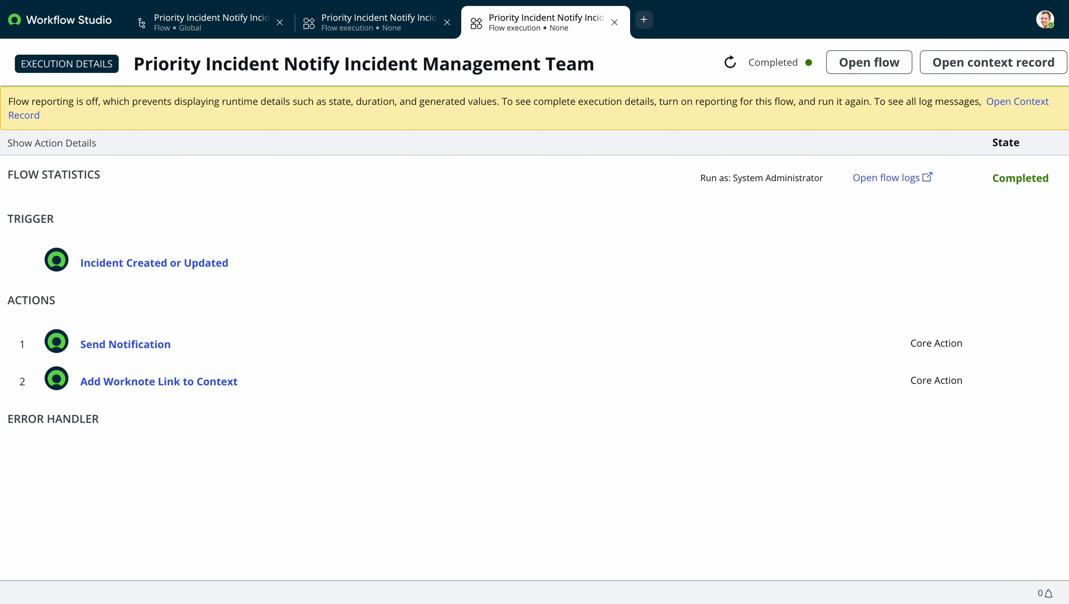
Step: Go to the ServiceNow instance's home page, look up "emails" among all modules and open the System Logs Emails list
{"action": "key", "text": "super+l"}
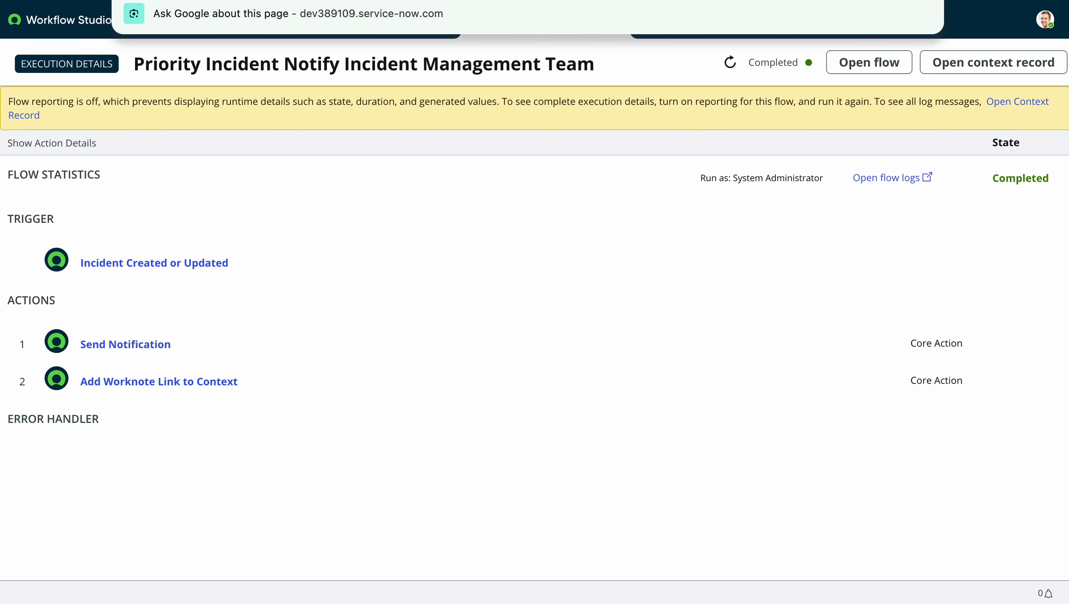
{"action": "key", "text": "BackSpace"}
{"action": "key", "text": "BackSpace"}
{"action": "key", "text": "Return"}
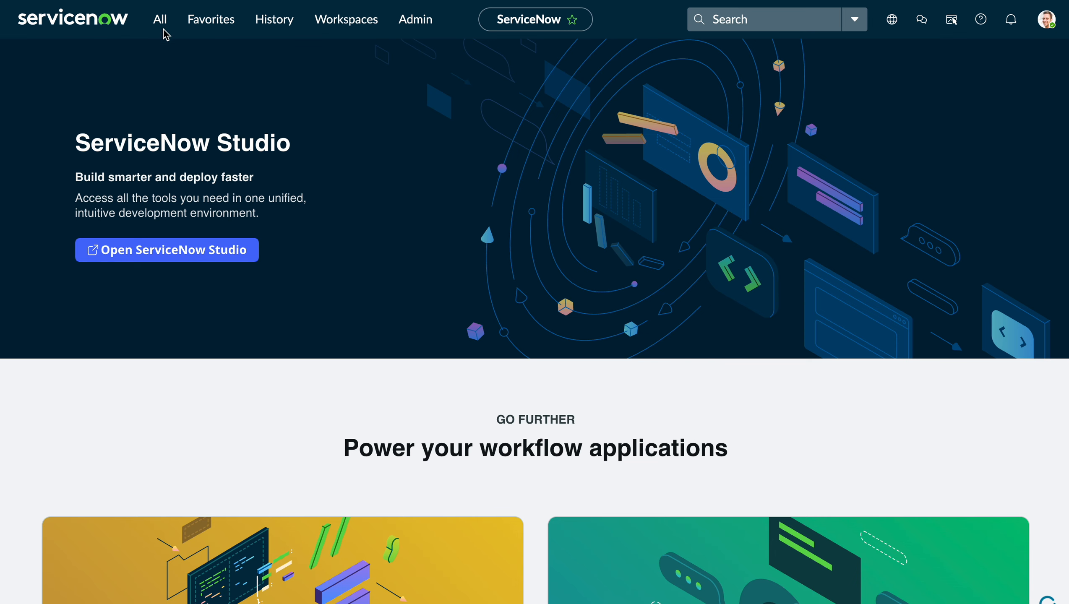
{"action": "left_click", "coordinate": [163, 25]}
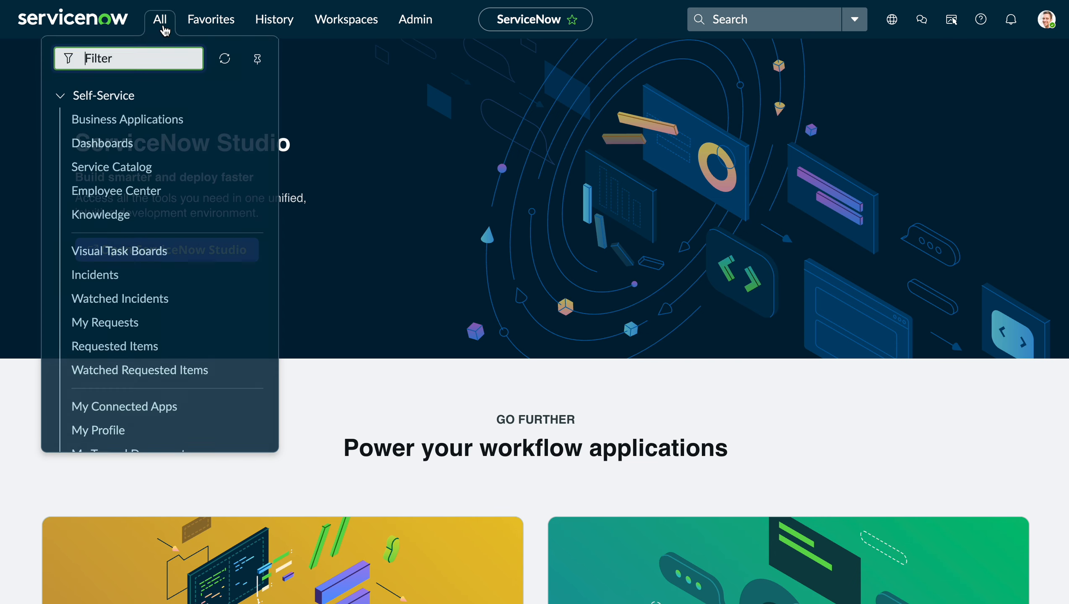
{"action": "type", "text": "emails"}
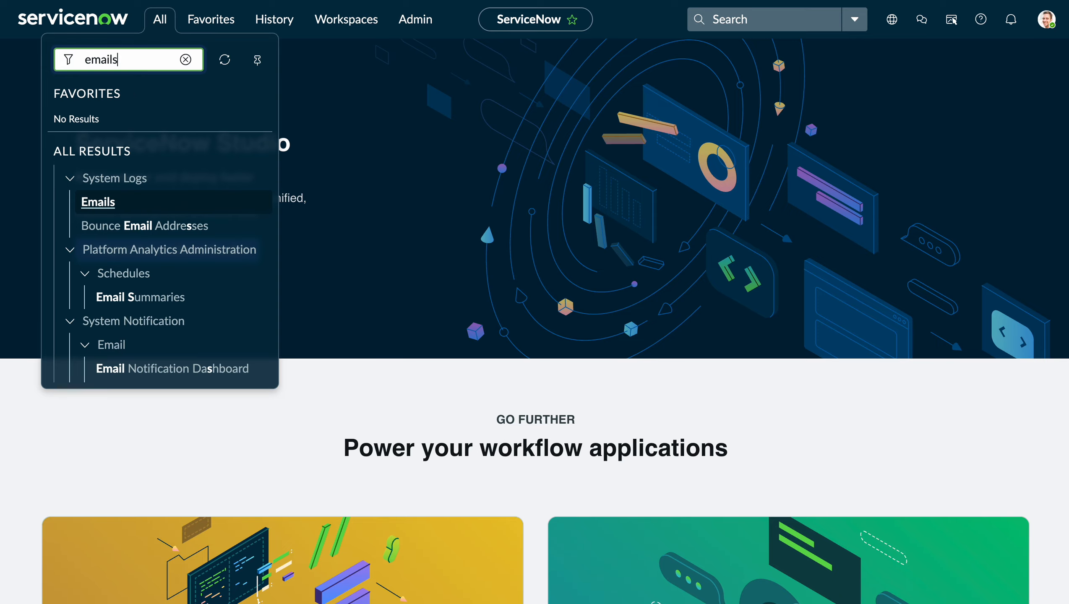
{"action": "left_click", "coordinate": [98, 202]}
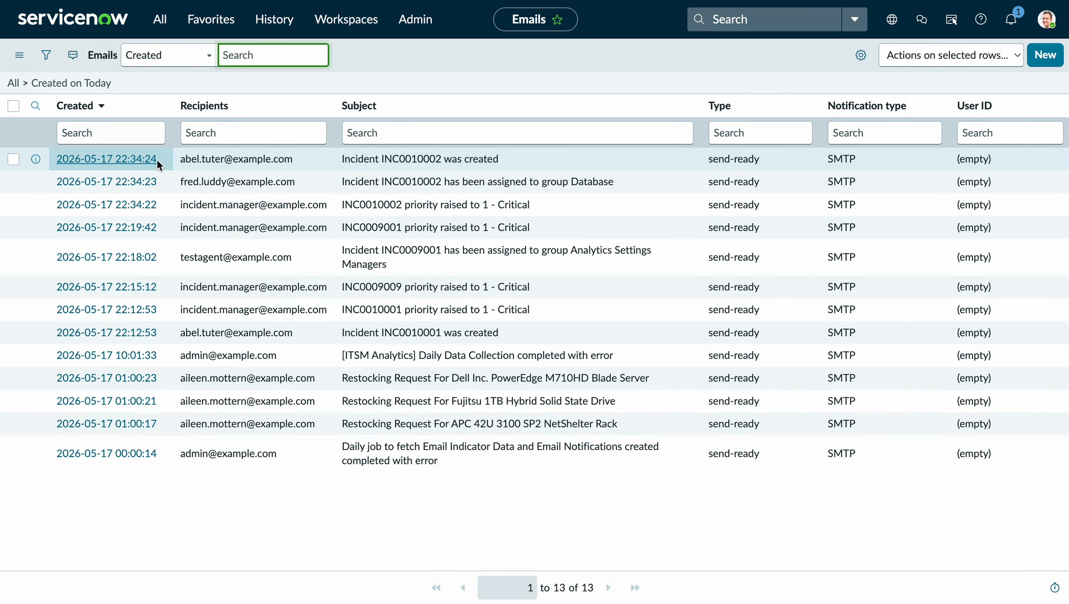
Step: Check the incident-created email, inspect the new incident's "priority raised to 1 - Critical" email and its body, and preview that email
{"action": "left_click", "coordinate": [120, 160]}
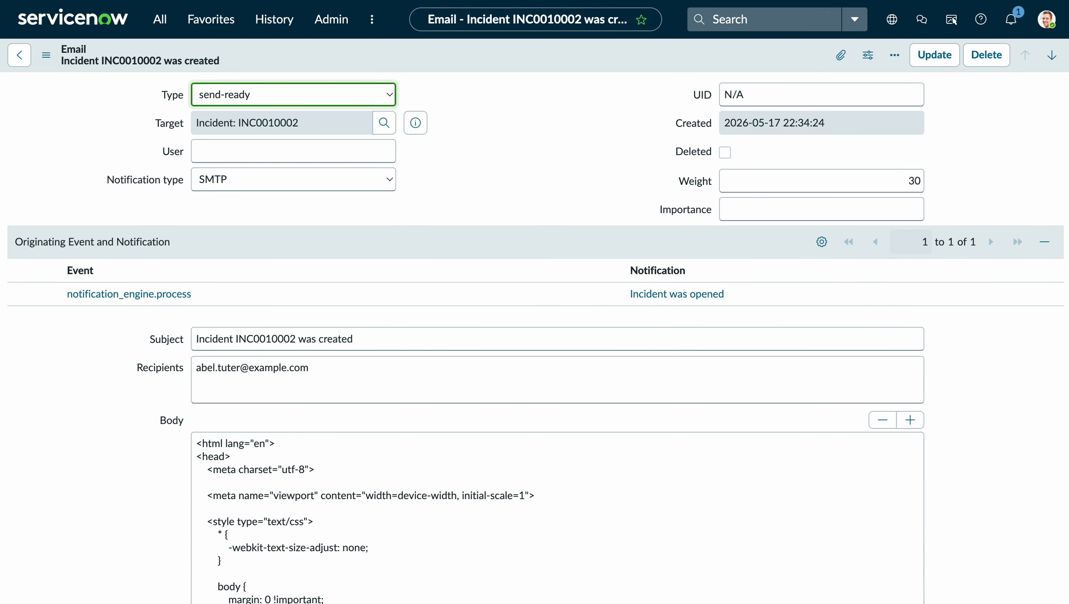
{"action": "key", "text": "alt+Left"}
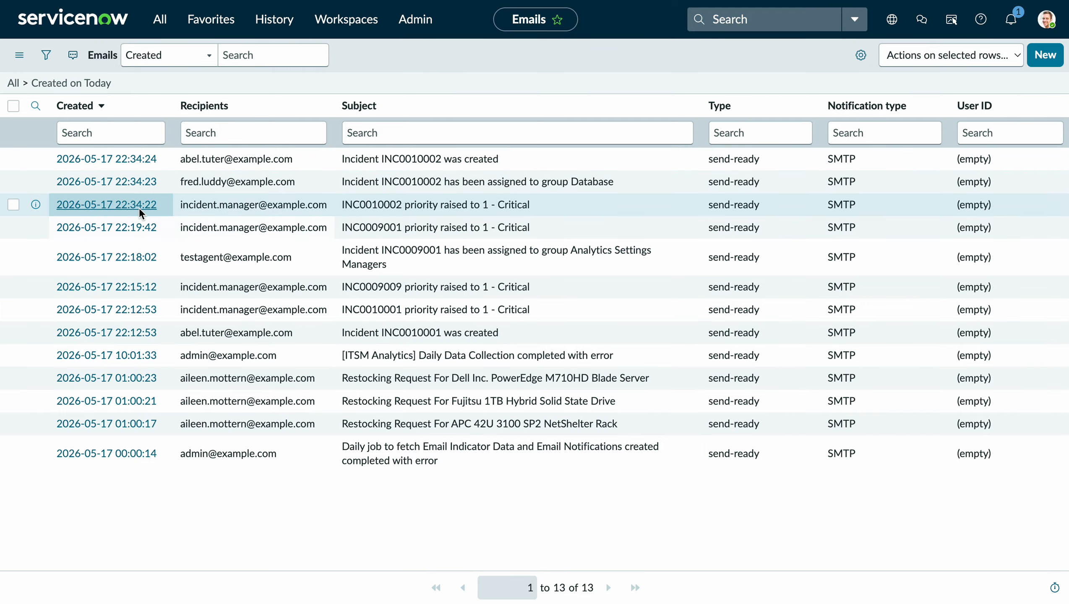
{"action": "left_click", "coordinate": [127, 204]}
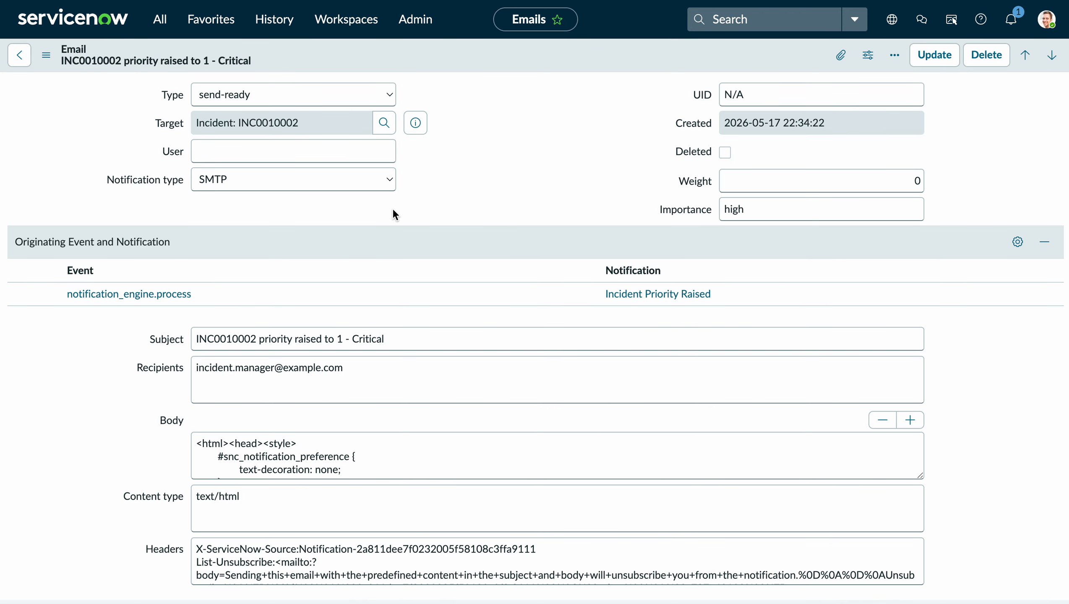
{"action": "scroll", "coordinate": [140, 401], "scroll_direction": "down", "scroll_amount": 10}
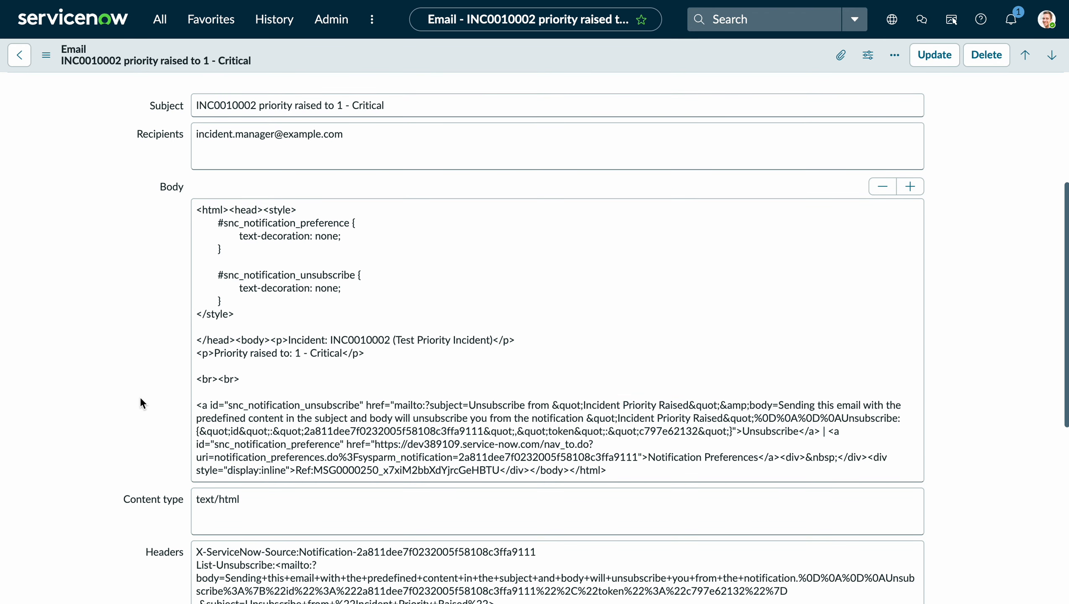
{"action": "scroll", "coordinate": [140, 403], "scroll_direction": "down", "scroll_amount": 2}
{"action": "left_click", "coordinate": [59, 424]}
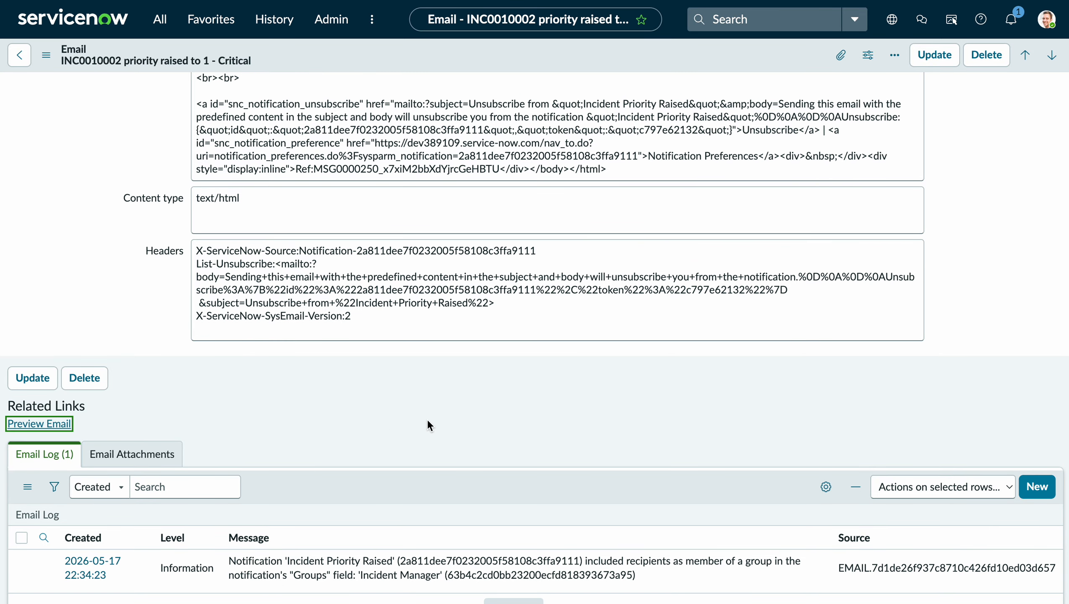
Step: Read the previewed email's incident and priority lines, close the preview, and check the email's Recipients field
{"action": "left_click_drag", "start_coordinate": [221, 116], "coordinate": [378, 121]}
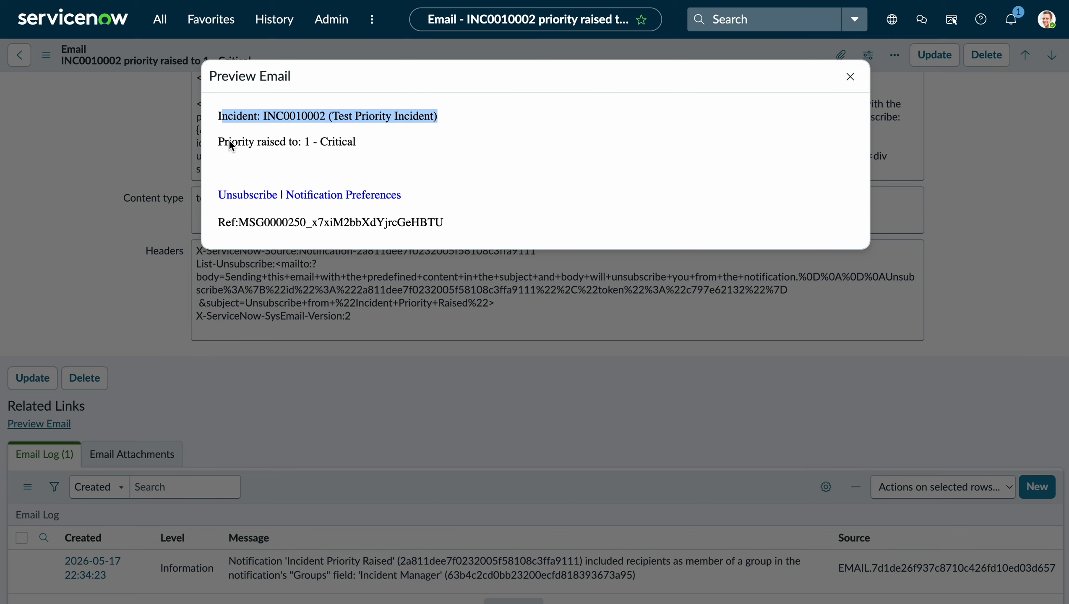
{"action": "left_click_drag", "start_coordinate": [230, 143], "coordinate": [364, 142]}
{"action": "left_click", "coordinate": [365, 142]}
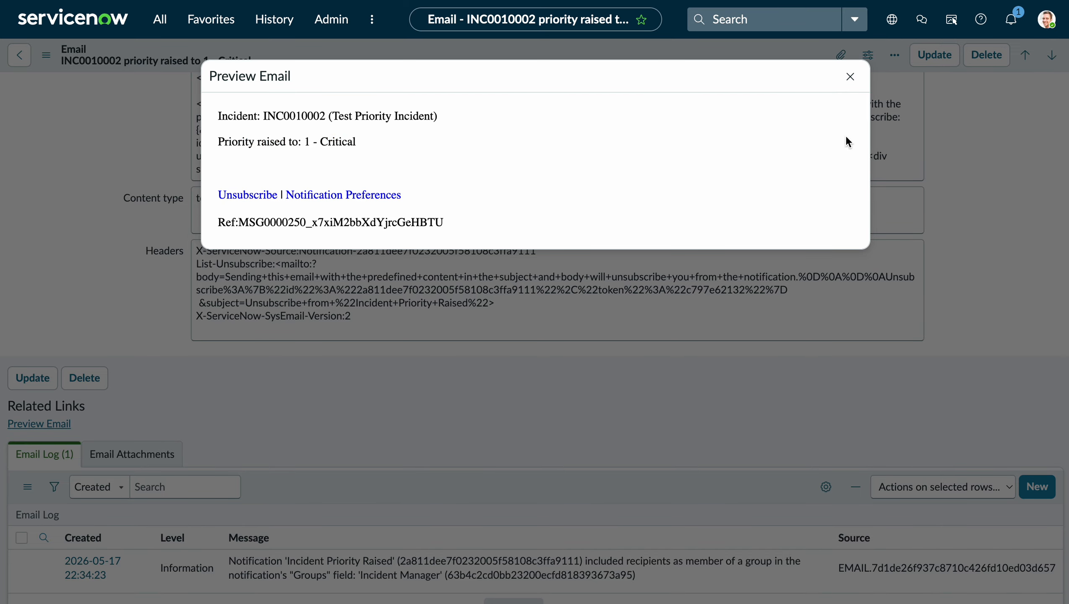
{"action": "left_click", "coordinate": [850, 77]}
{"action": "scroll", "coordinate": [565, 310], "scroll_direction": "up", "scroll_amount": 1}
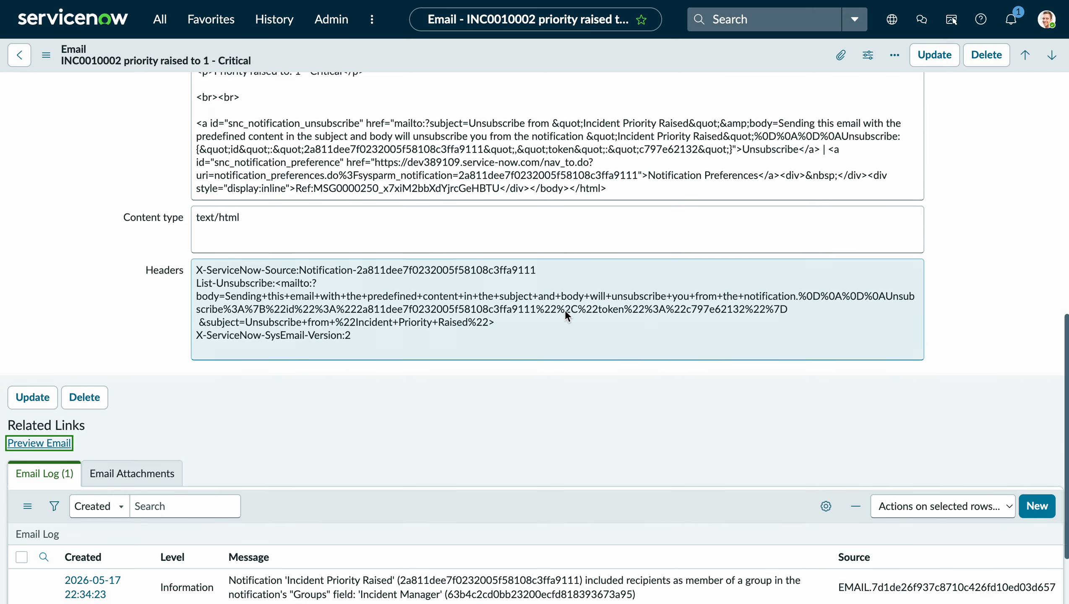
{"action": "scroll", "coordinate": [565, 310], "scroll_direction": "up", "scroll_amount": 10}
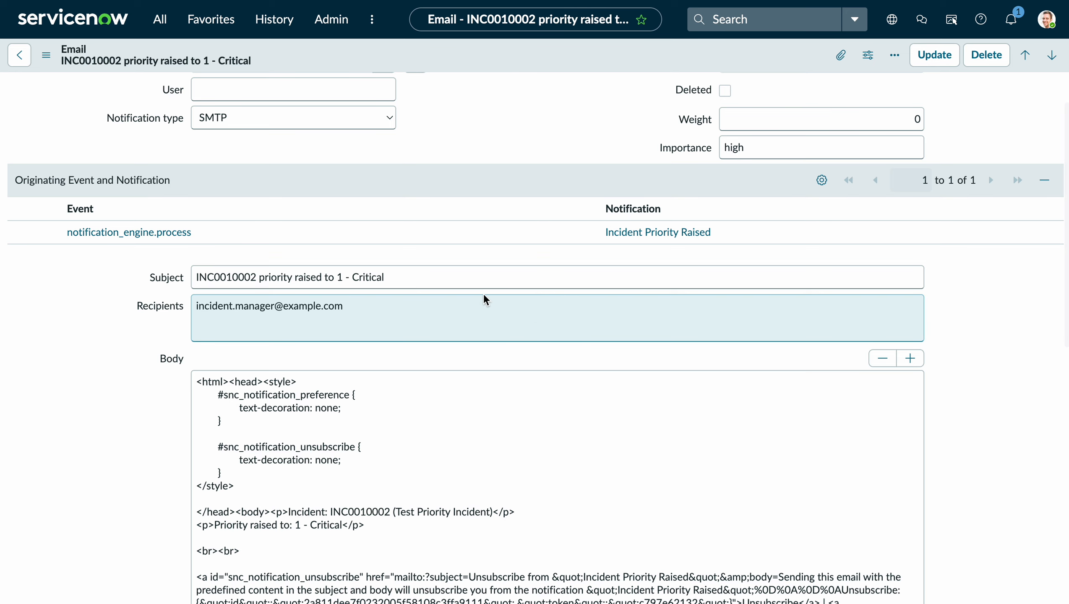
{"action": "left_click", "coordinate": [388, 303]}
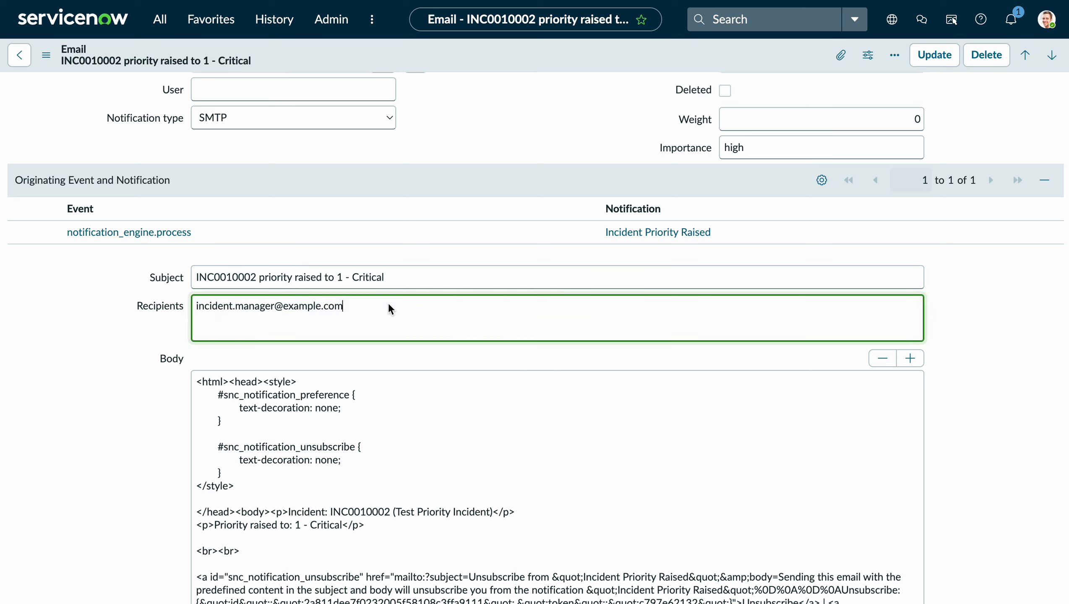
{"action": "left_click_drag", "start_coordinate": [388, 303], "coordinate": [145, 294]}
{"action": "left_click", "coordinate": [455, 192]}
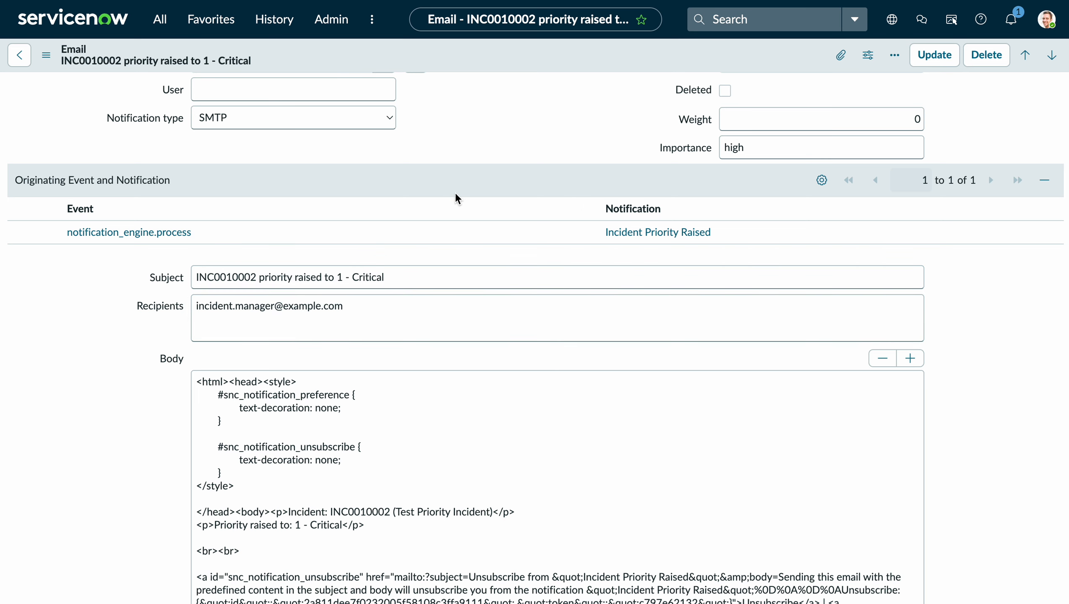
Step: Open the full incident table list using incident.list, and open the incident described as "Assessment : ATF Assessor"
{"action": "left_click", "coordinate": [168, 19]}
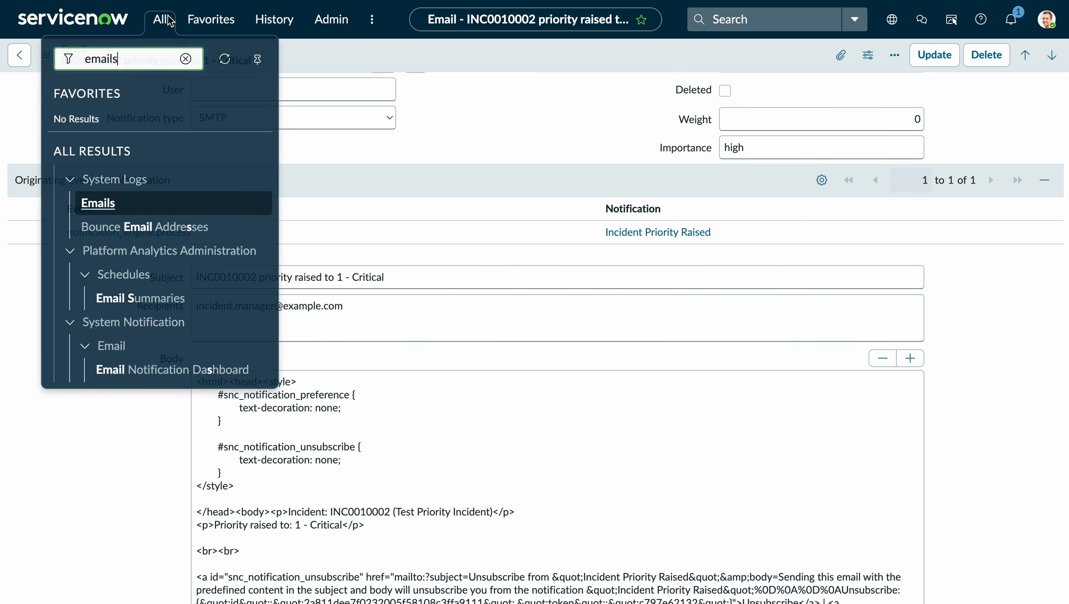
{"action": "key", "text": "ctrl+a"}
{"action": "type", "text": "in"}
{"action": "type", "text": "ciden"}
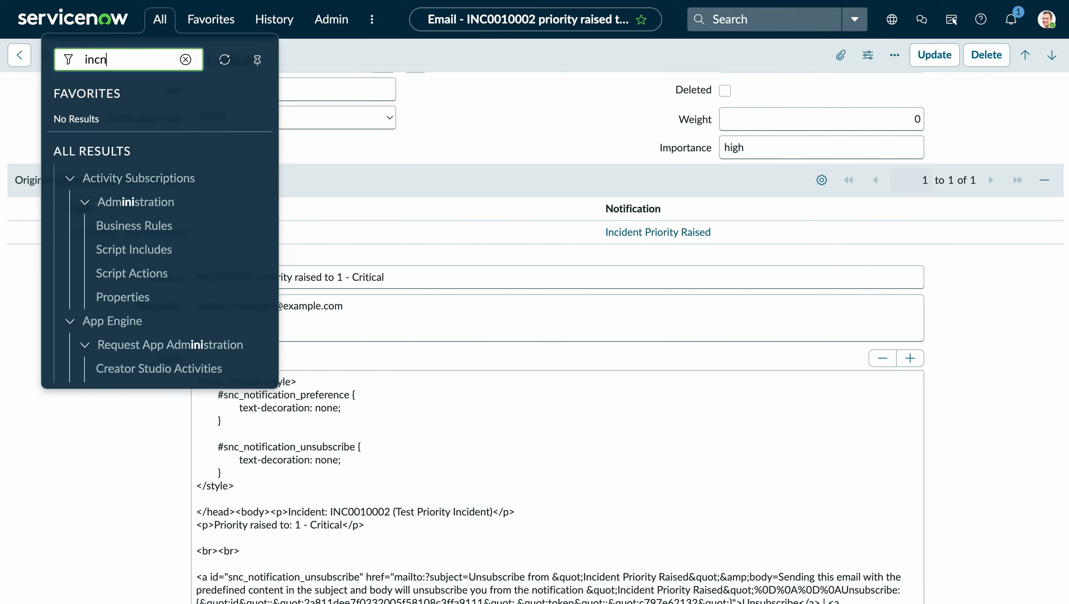
{"action": "type", "text": "t.l"}
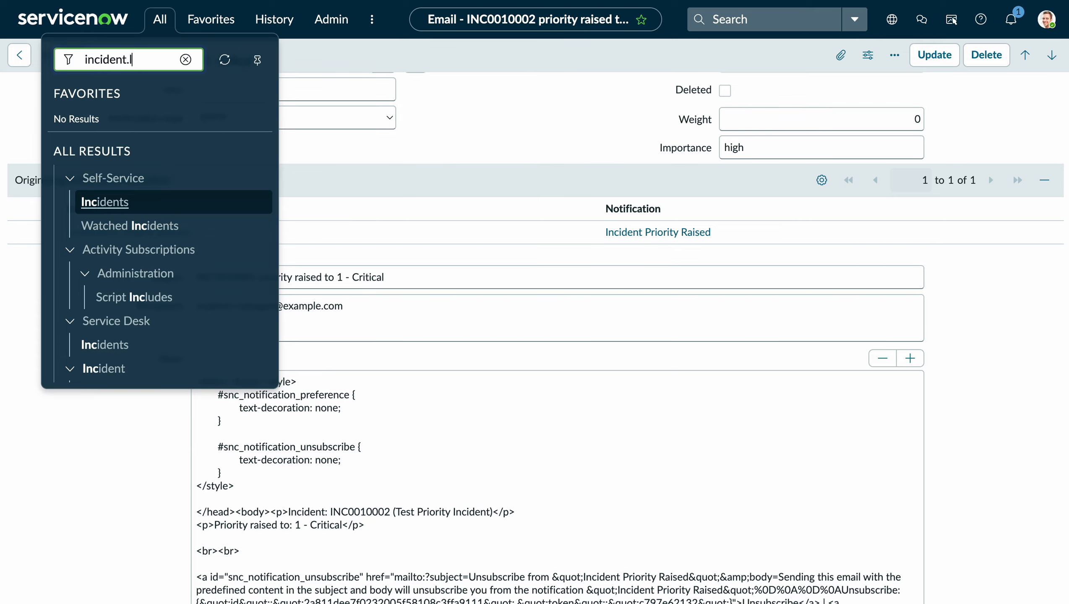
{"action": "type", "text": "ist"}
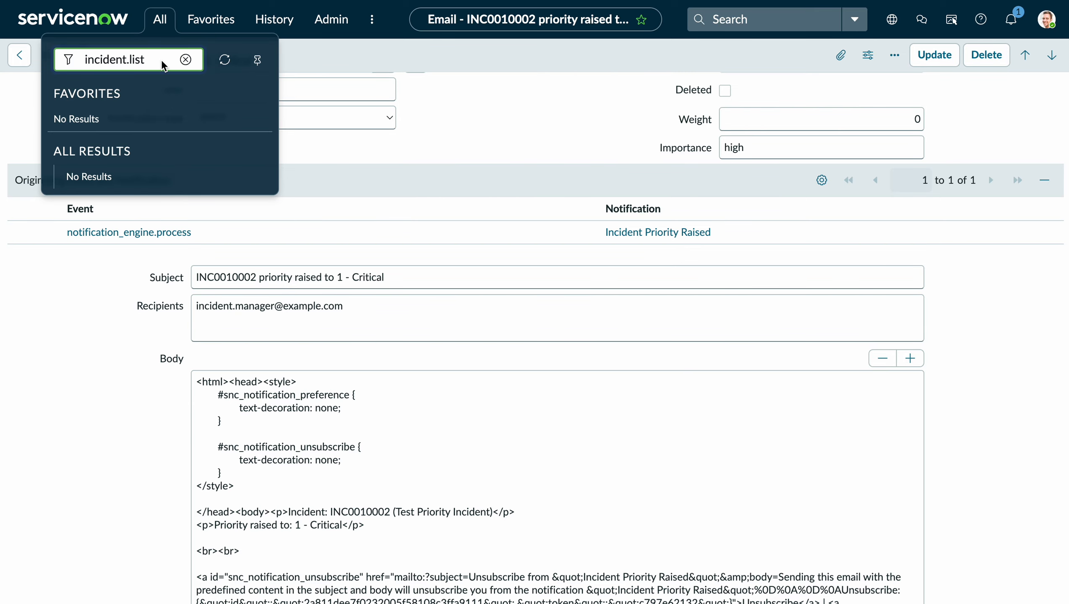
{"action": "key", "text": "Return"}
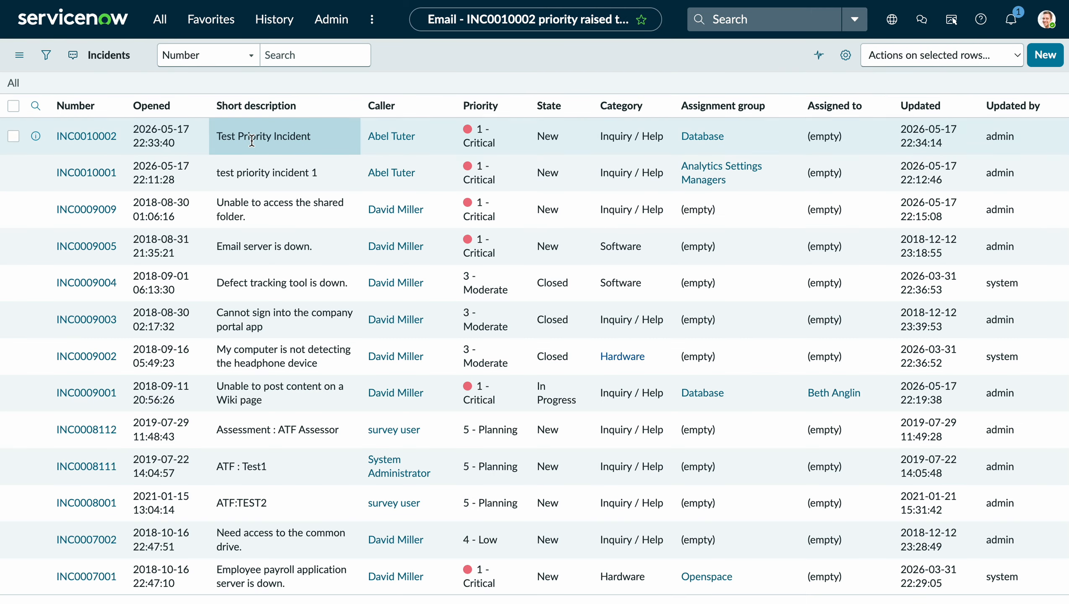
{"action": "scroll", "coordinate": [401, 308], "scroll_direction": "down", "scroll_amount": 2}
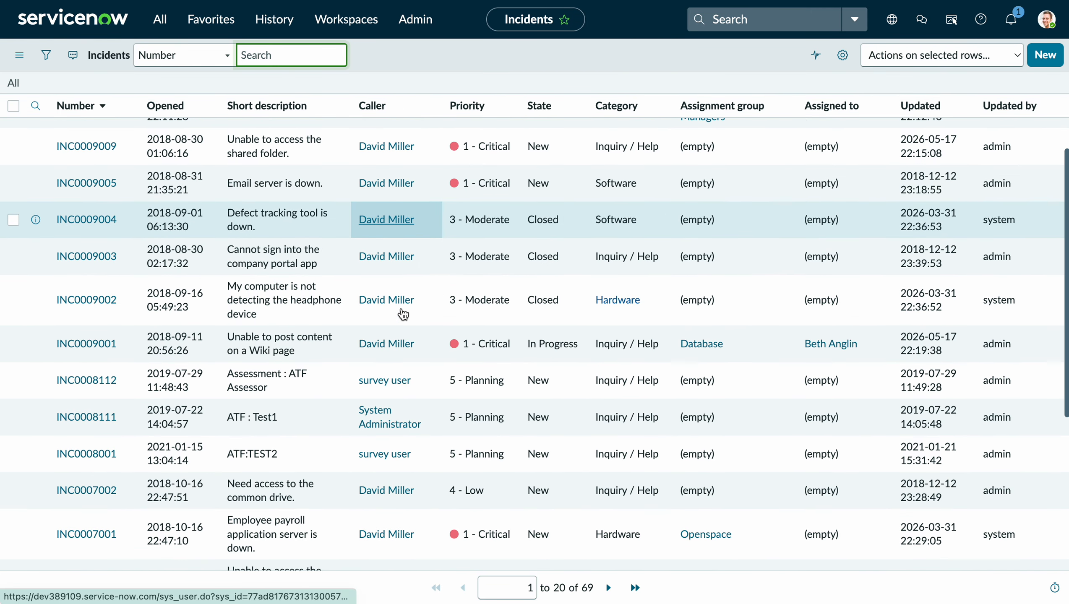
{"action": "scroll", "coordinate": [372, 349], "scroll_direction": "down", "scroll_amount": 3}
{"action": "left_click", "coordinate": [102, 253]}
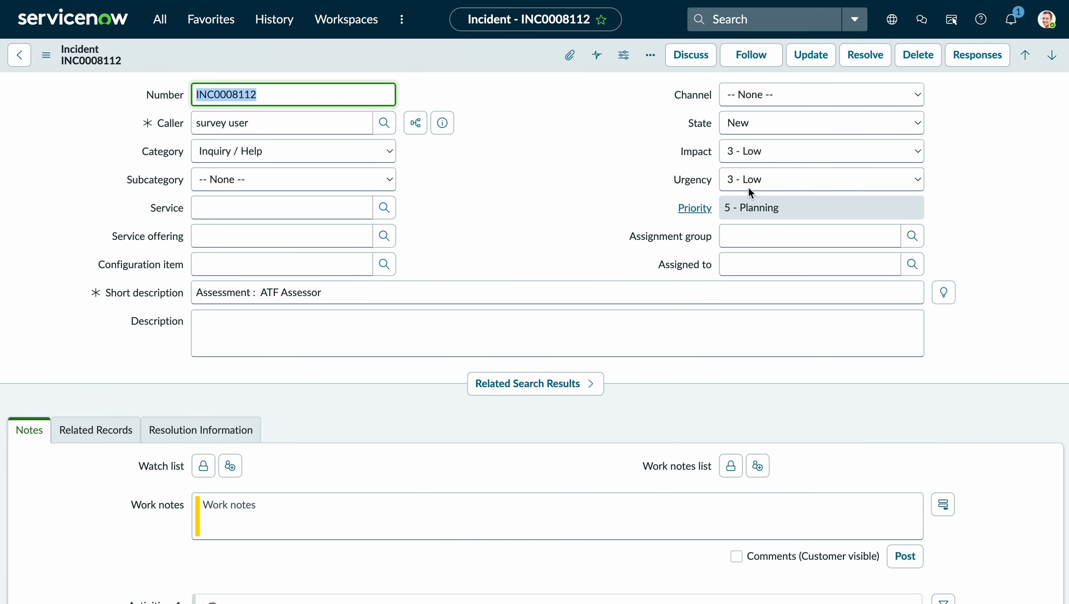
Step: Set the incident's Impact and Urgency to 1 - High
{"action": "left_click", "coordinate": [758, 149]}
{"action": "left_click", "coordinate": [761, 117]}
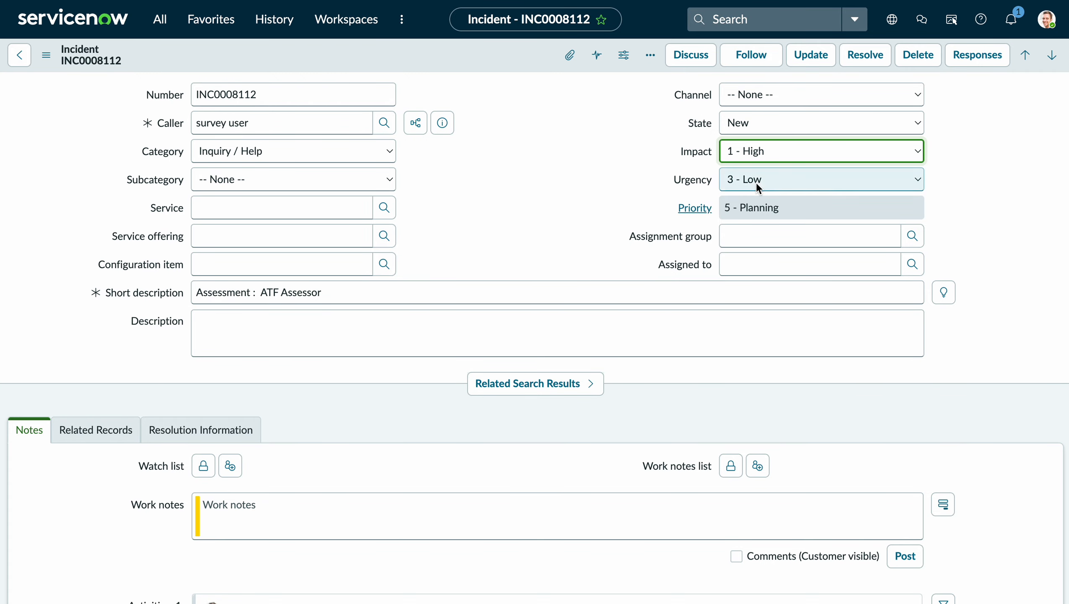
{"action": "left_click", "coordinate": [757, 179]}
{"action": "left_click", "coordinate": [764, 149]}
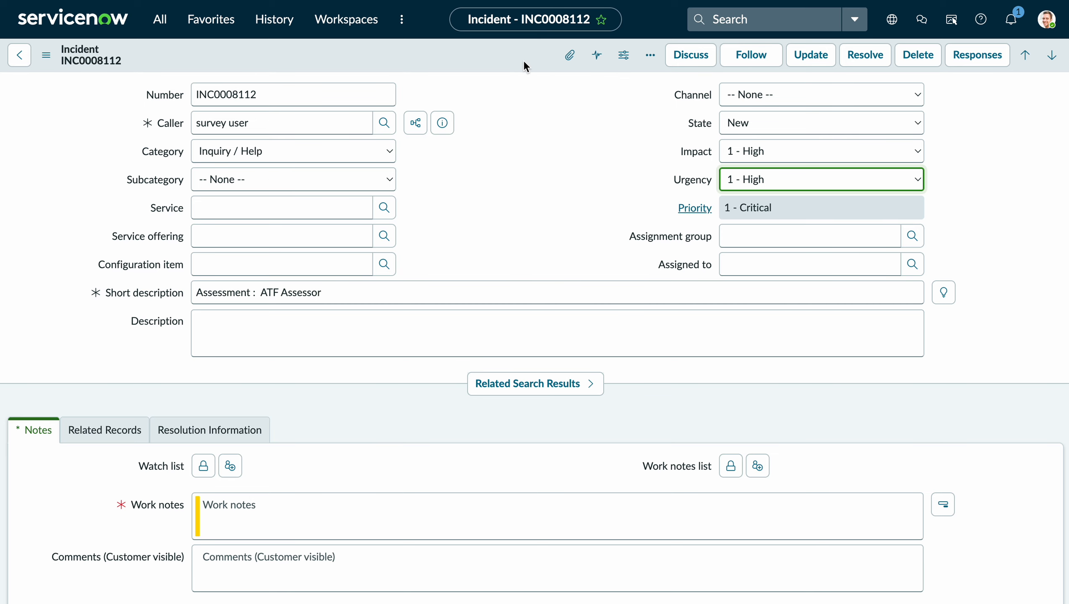
Step: Enter "Test" as the incident's work note and save the record without leaving the form
{"action": "scroll", "coordinate": [510, 229], "scroll_direction": "down", "scroll_amount": 2}
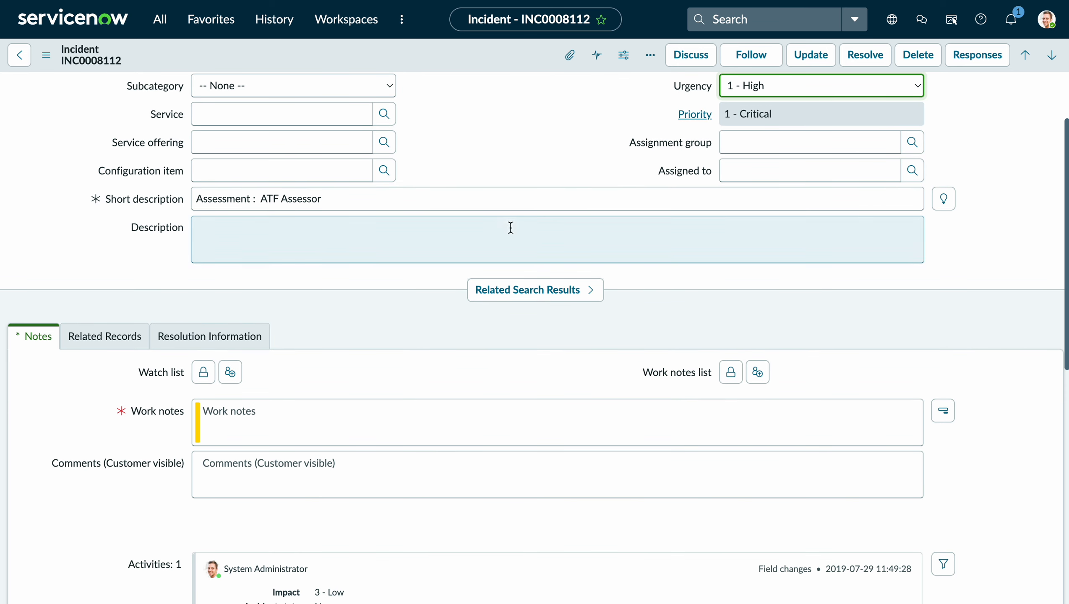
{"action": "left_click", "coordinate": [428, 414]}
{"action": "type", "text": "Test"}
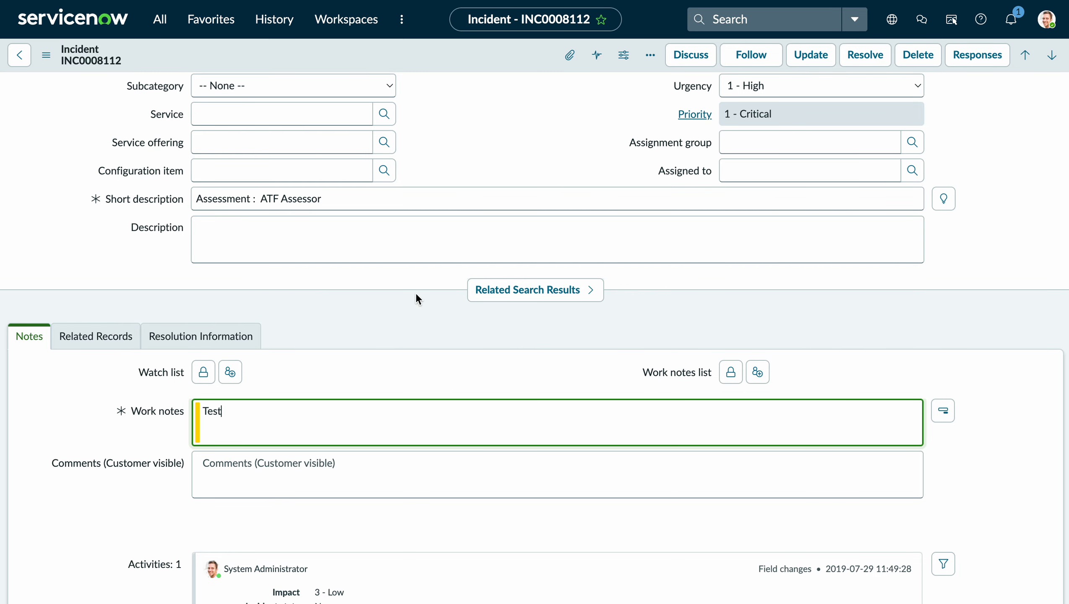
{"action": "right_click", "coordinate": [500, 63]}
{"action": "left_click", "coordinate": [527, 72]}
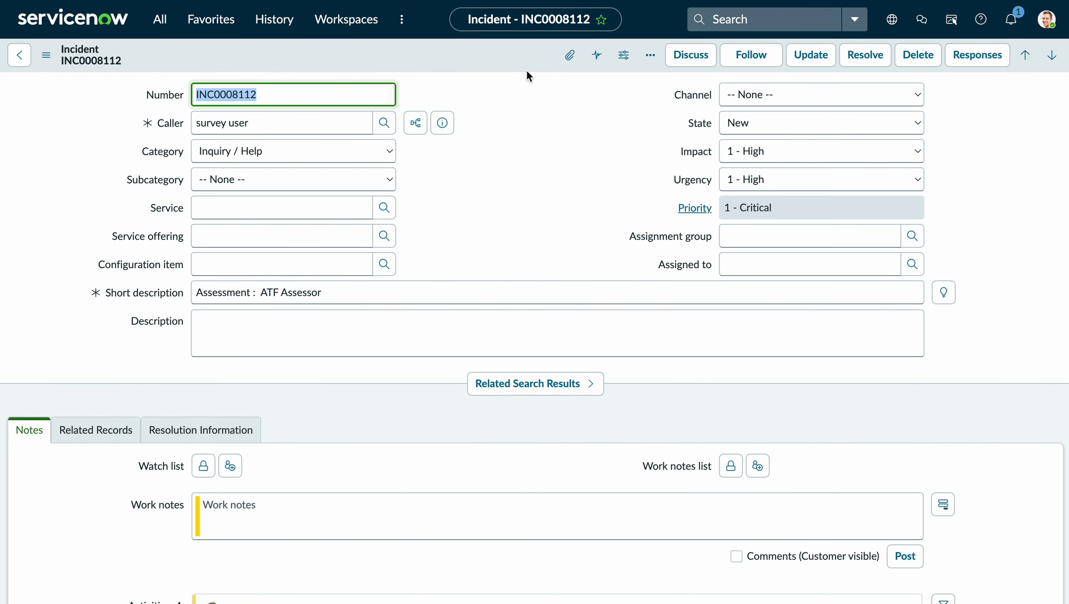
Step: Review the saved incident's activities, look up "emails" among all modules, and open the System Logs Emails list
{"action": "scroll", "coordinate": [555, 209], "scroll_direction": "down", "scroll_amount": 6}
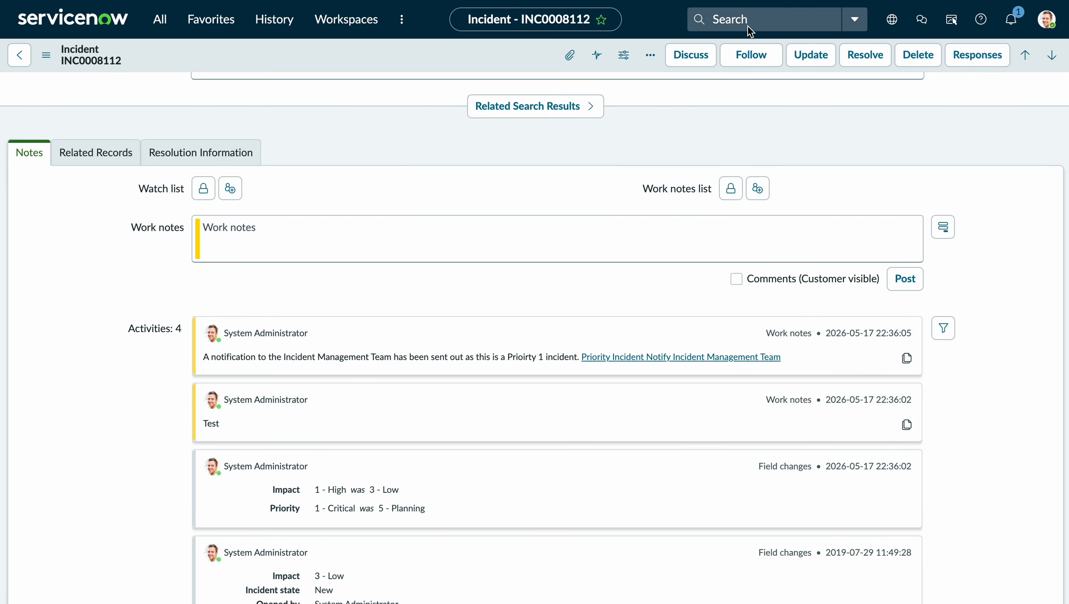
{"action": "left_click", "coordinate": [160, 19]}
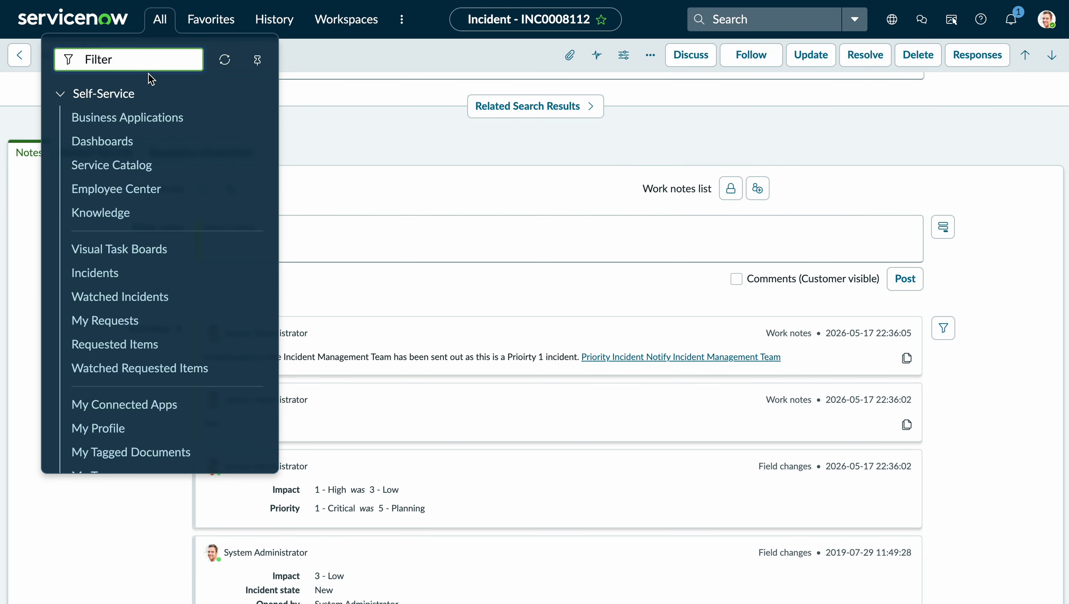
{"action": "type", "text": "emails"}
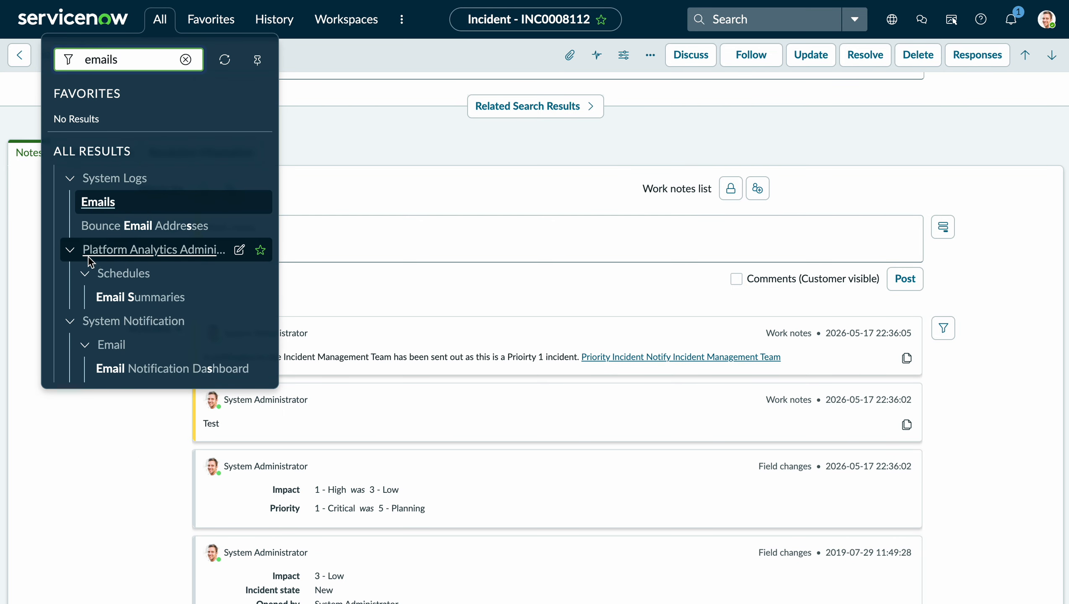
{"action": "left_click", "coordinate": [96, 199]}
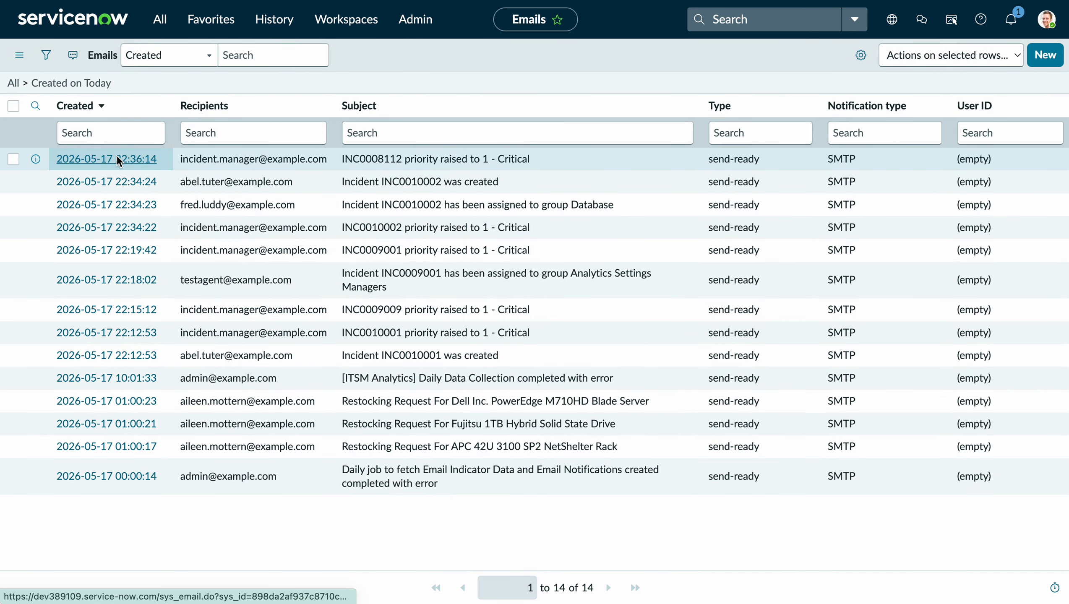
Step: Open the newest "priority raised to 1 - Critical" email, preview it, read its incident and priority lines, and close the preview
{"action": "left_click", "coordinate": [388, 162]}
{"action": "scroll", "coordinate": [106, 354], "scroll_direction": "down", "scroll_amount": 6}
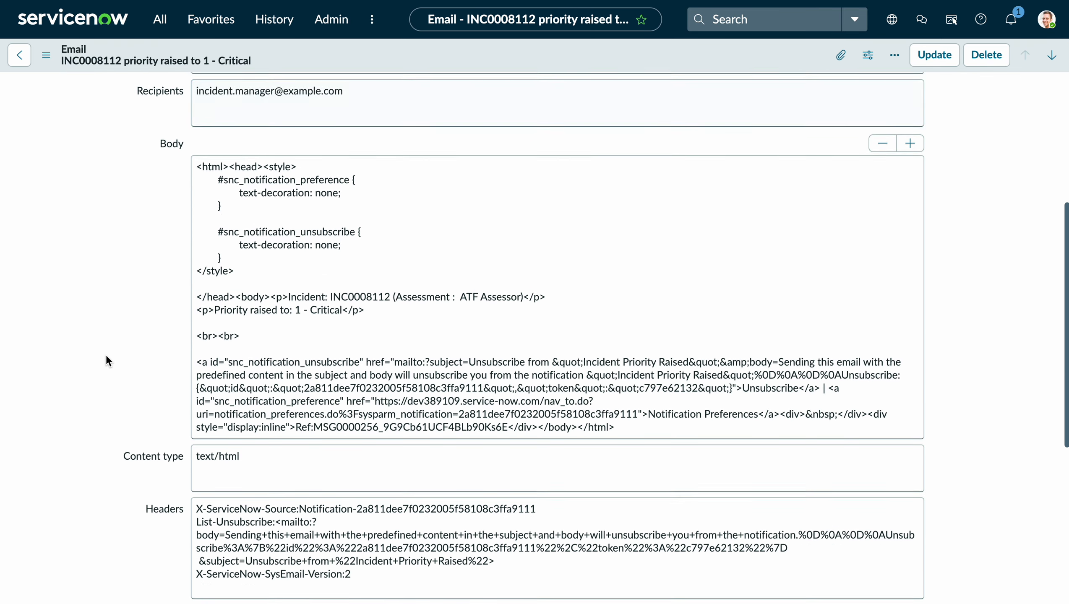
{"action": "scroll", "coordinate": [106, 354], "scroll_direction": "down", "scroll_amount": 5}
{"action": "left_click", "coordinate": [55, 415]}
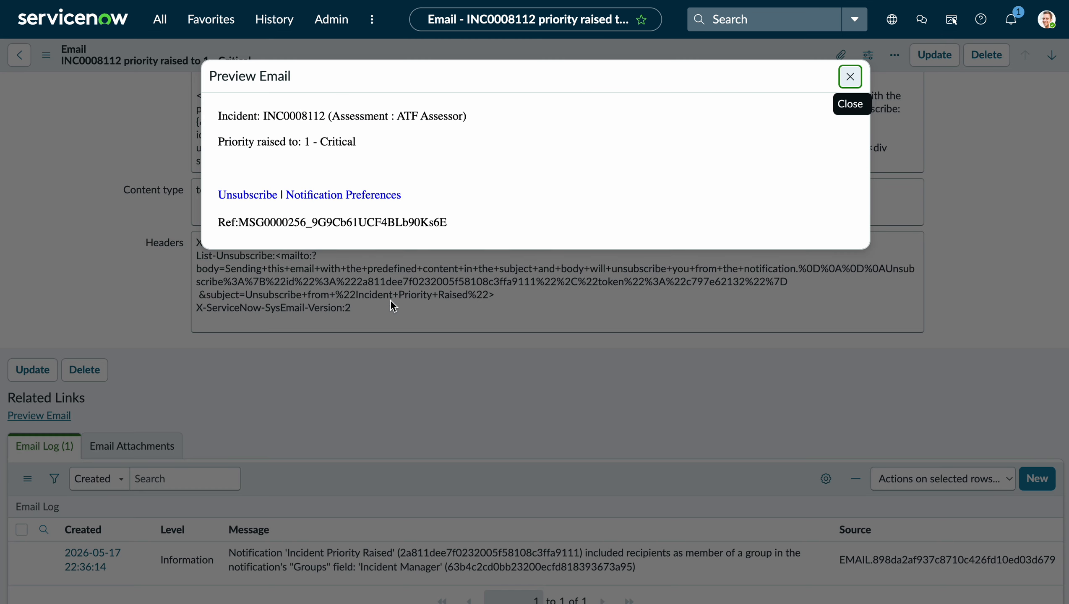
{"action": "left_click_drag", "start_coordinate": [371, 145], "coordinate": [208, 109]}
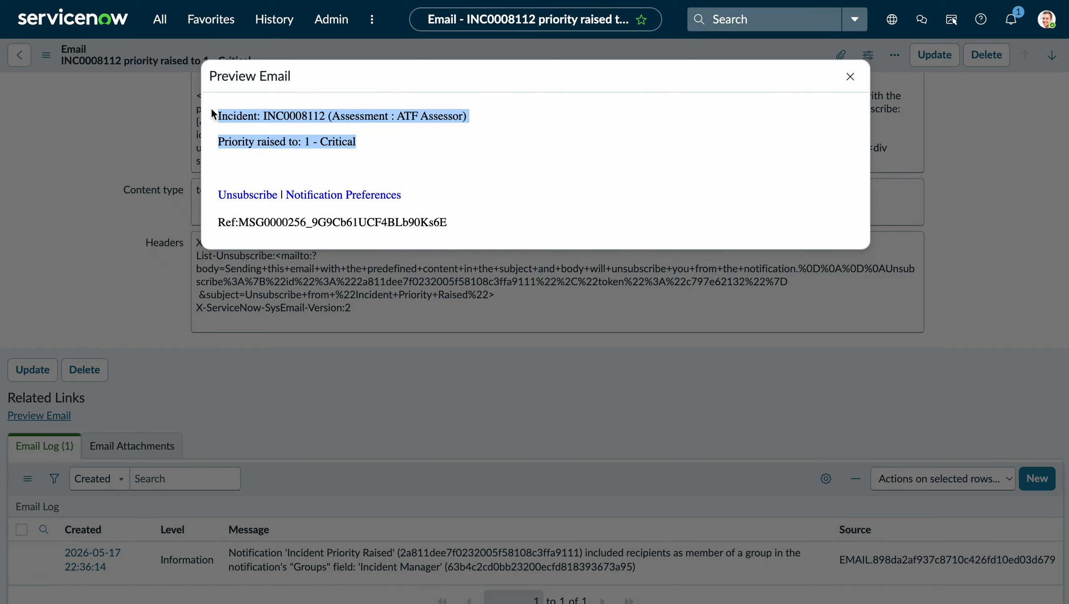
{"action": "left_click", "coordinate": [851, 77]}
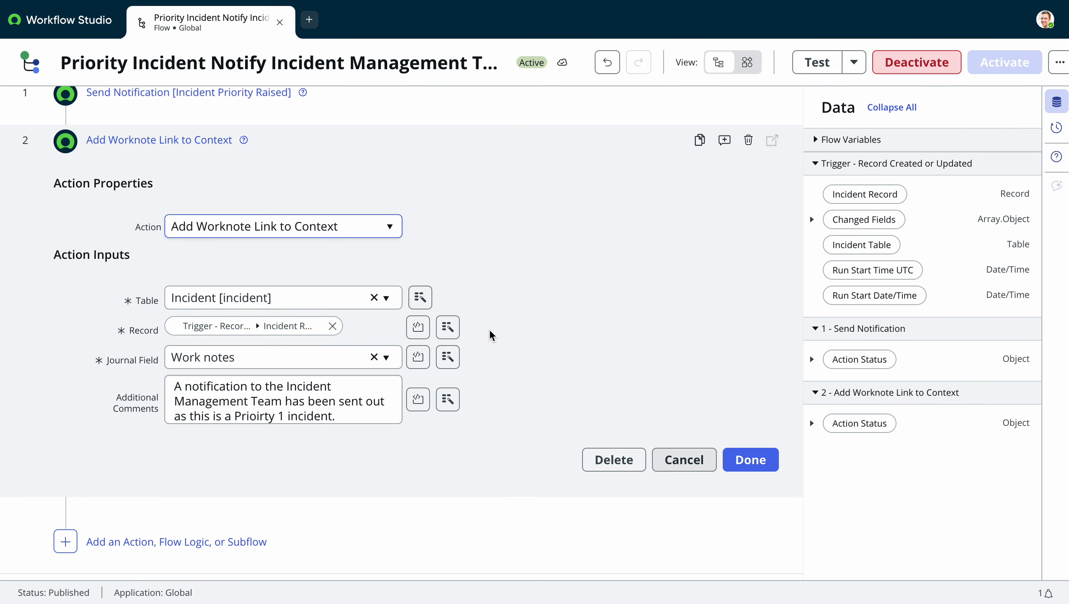
Step: Look over the flow's Add Worknote Link to Context action, and read the ServiceNow Flow Designer Tutorial for Beginners article through its Conclusion
{"action": "scroll", "coordinate": [490, 338], "scroll_direction": "down", "scroll_amount": 2}
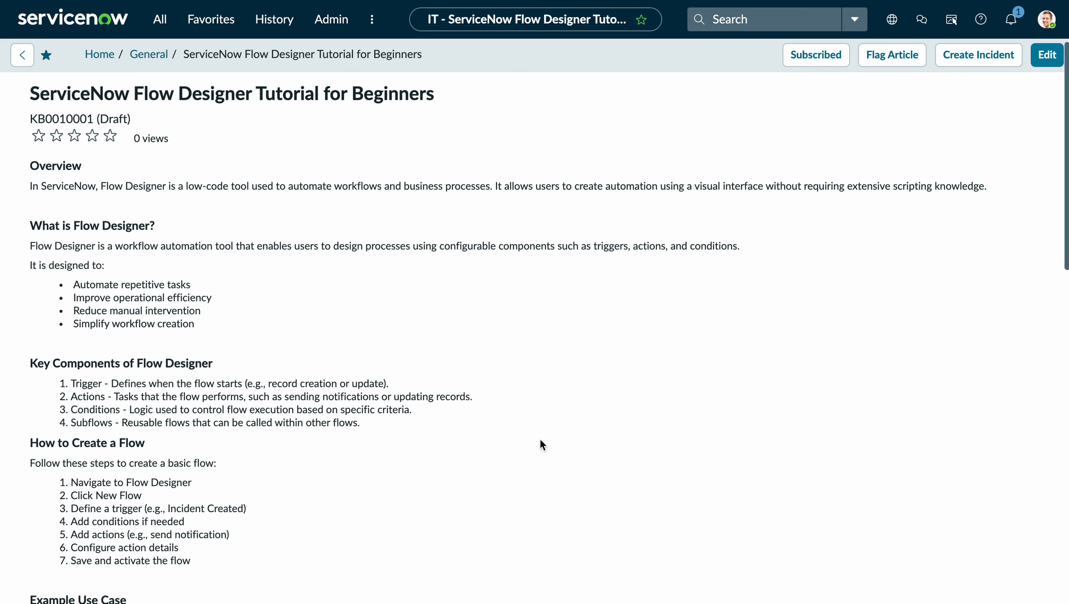
{"action": "scroll", "coordinate": [540, 439], "scroll_direction": "down", "scroll_amount": 10}
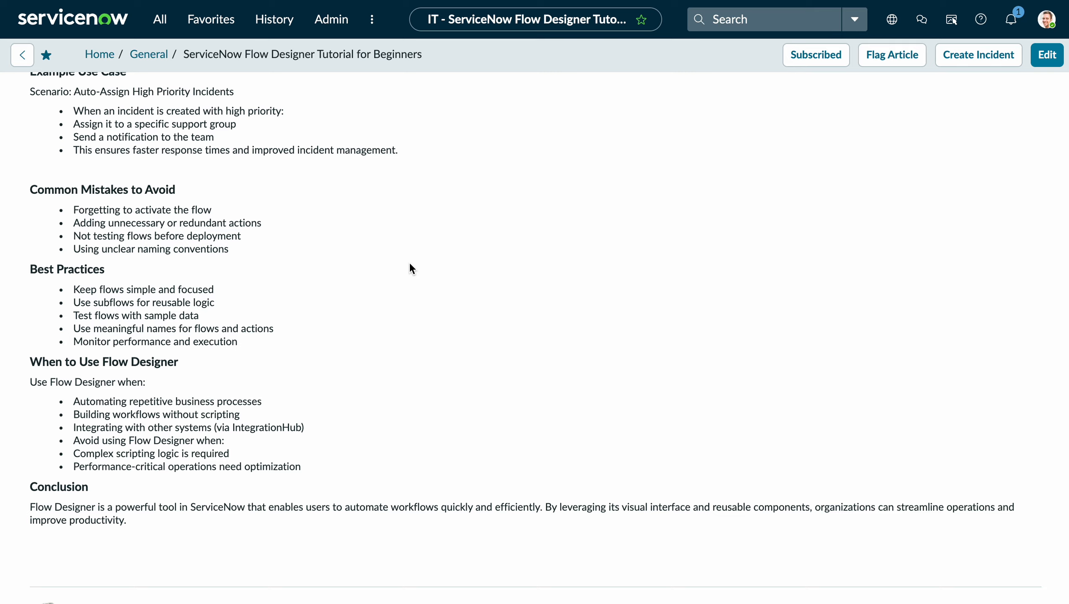
{"action": "mouse_move", "coordinate": [587, 1]}
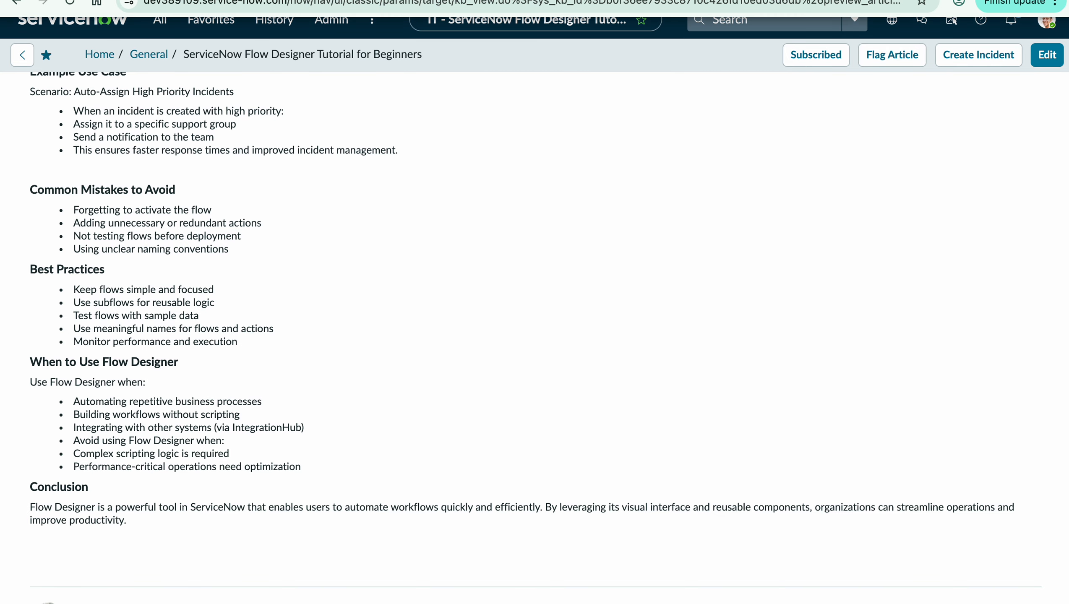